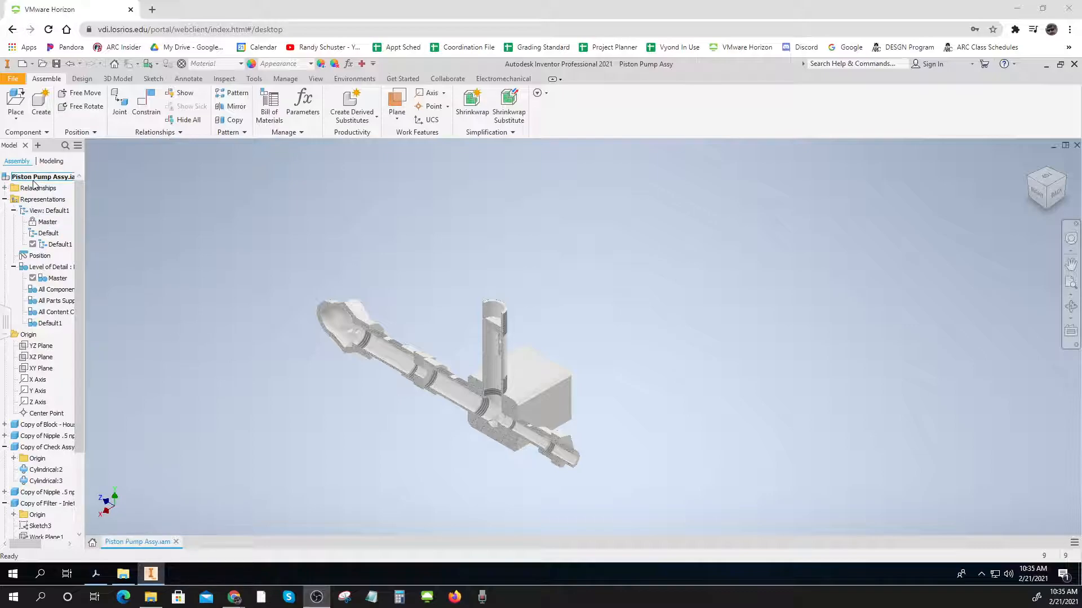
Step: Create a drawing view of the Piston Pump Assy assembly using the A Size_ASM_1 view_wPL drawing template
click(38, 178)
right_click(37, 179)
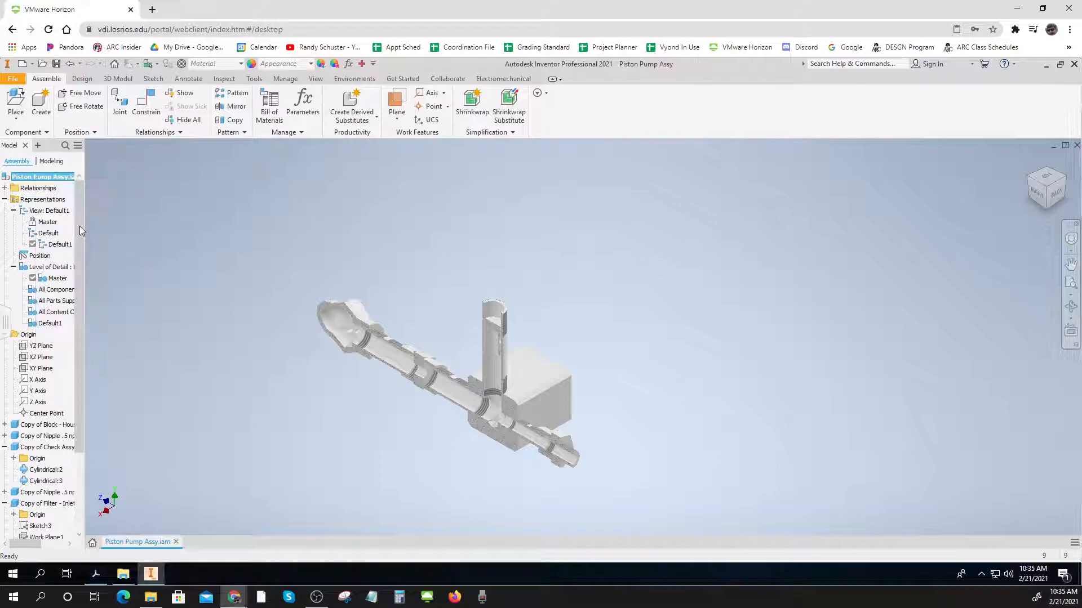
click(80, 225)
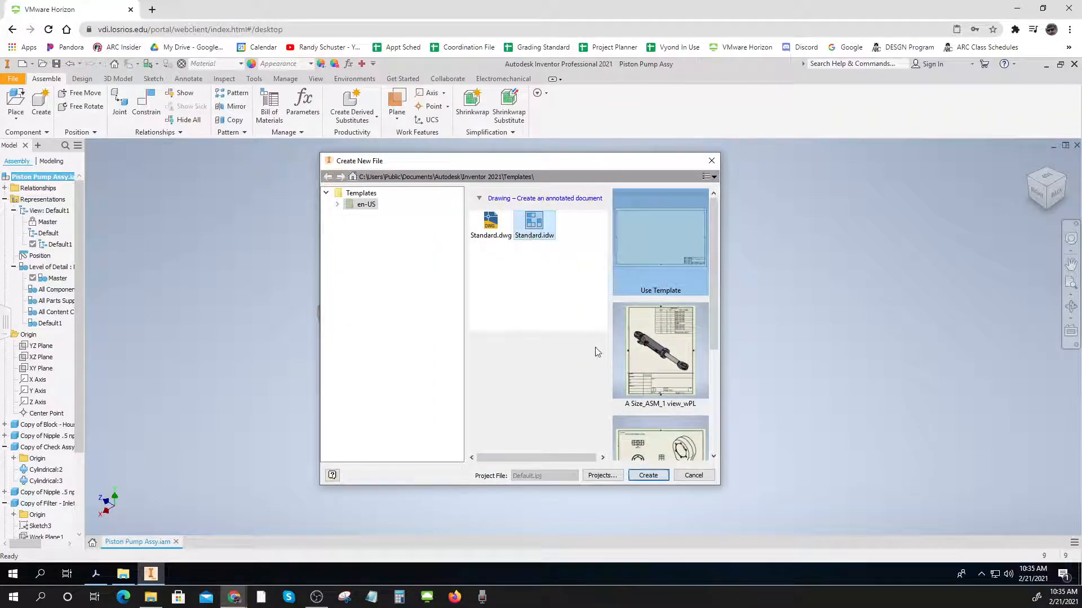
click(655, 357)
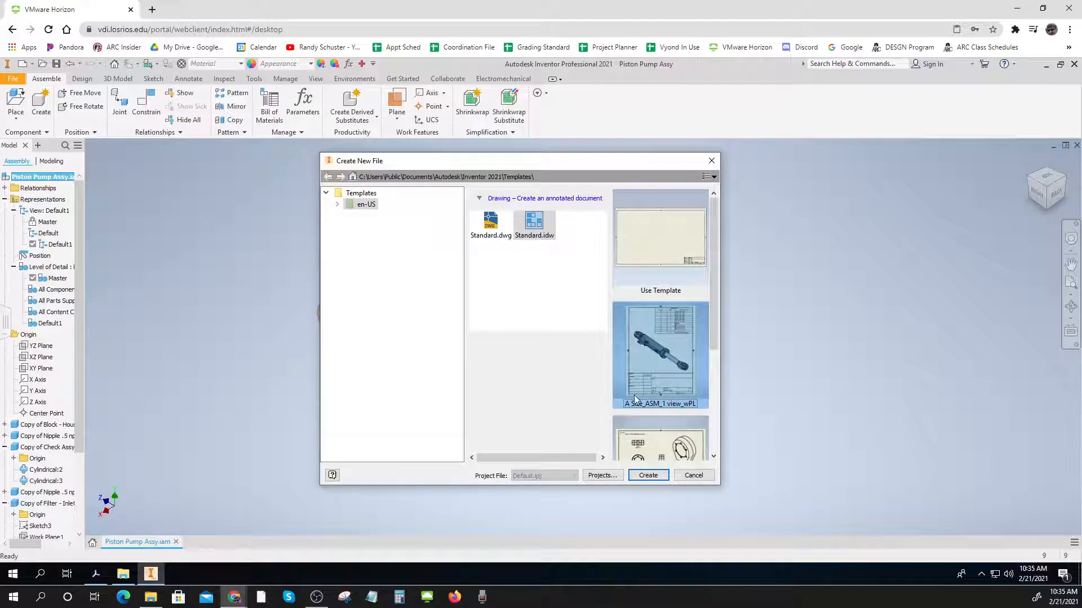
click(645, 477)
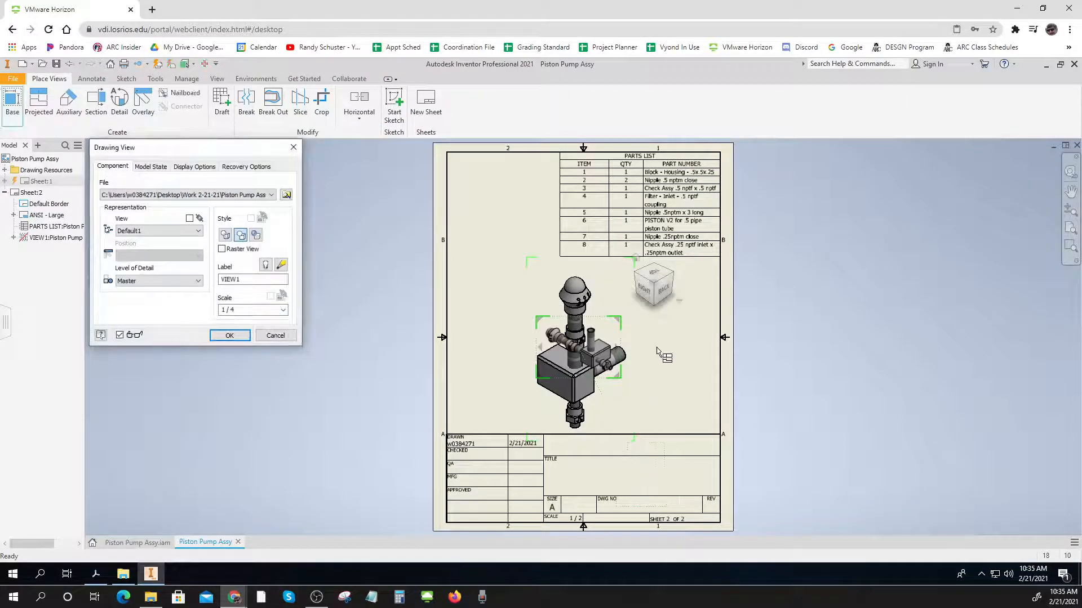
click(227, 335)
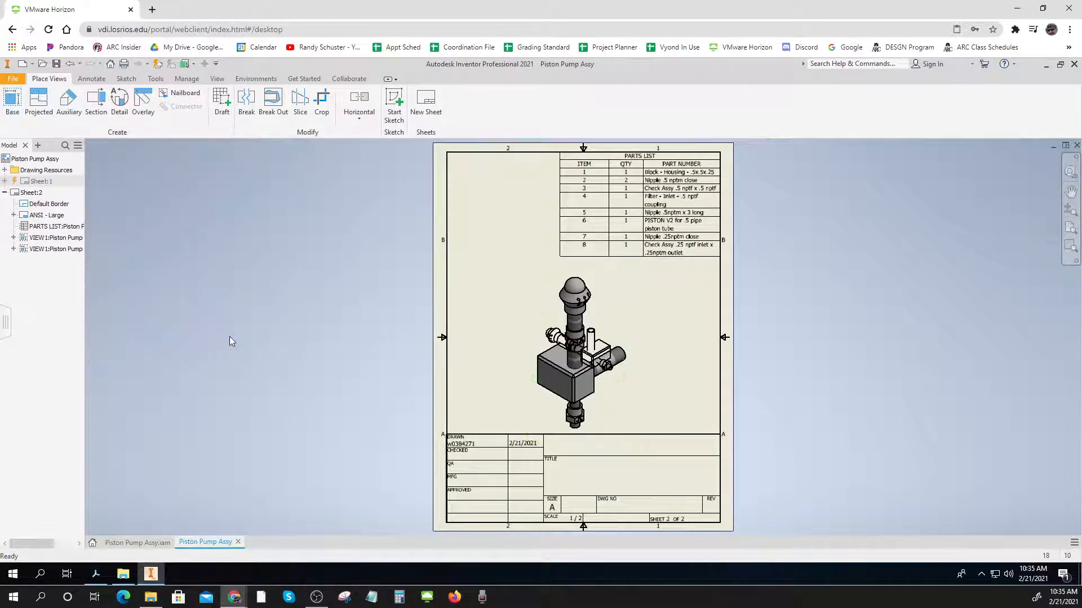
Step: Delete both pump assembly views from the sheet, keeping the parts list
right_click(610, 325)
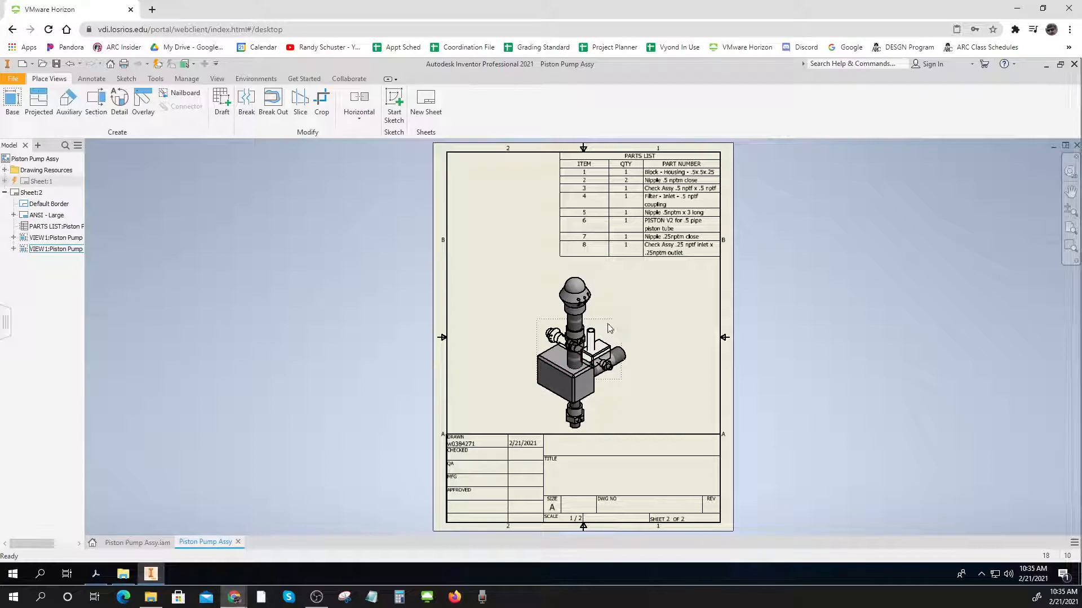
click(586, 295)
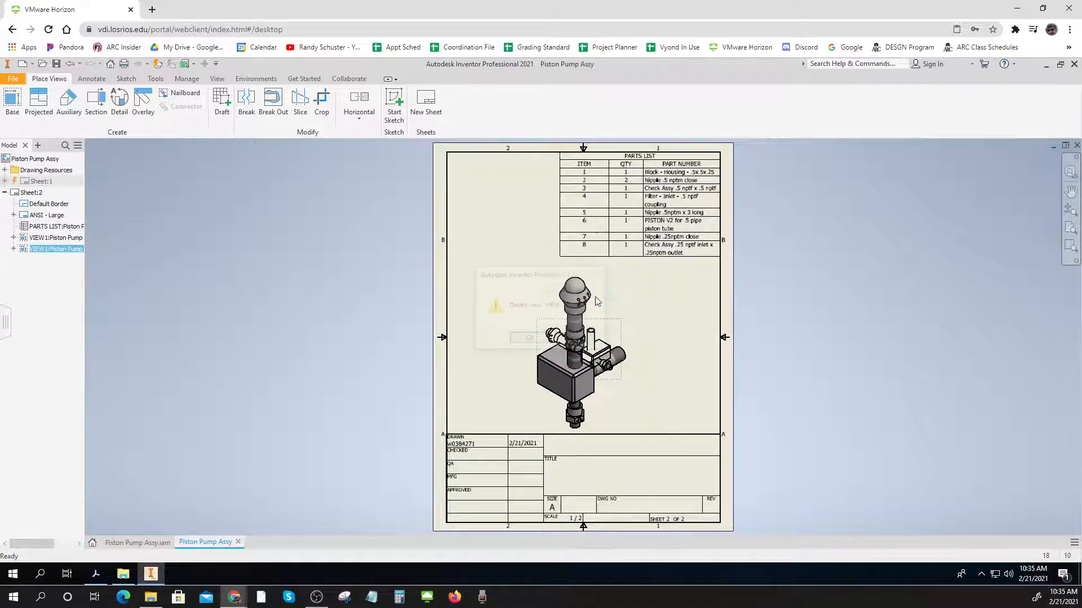
click(524, 340)
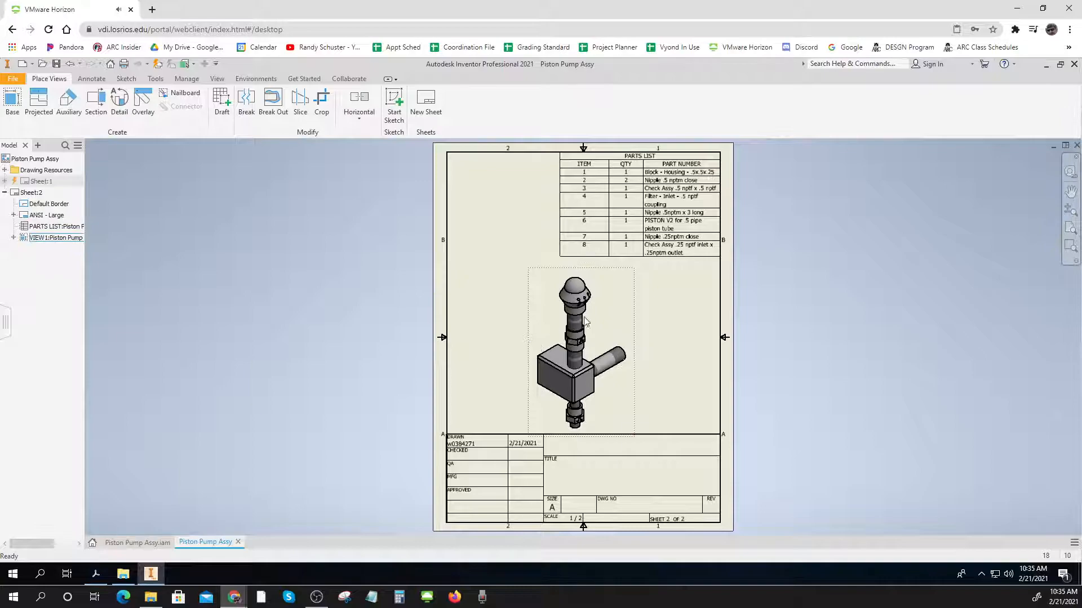
right_click(601, 309)
click(600, 309)
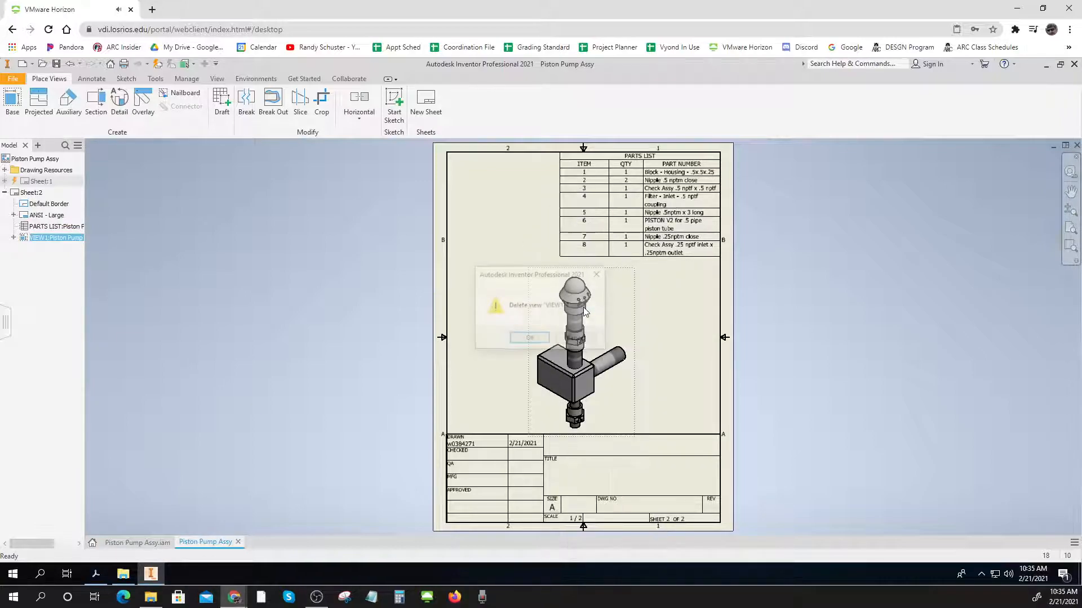
click(530, 339)
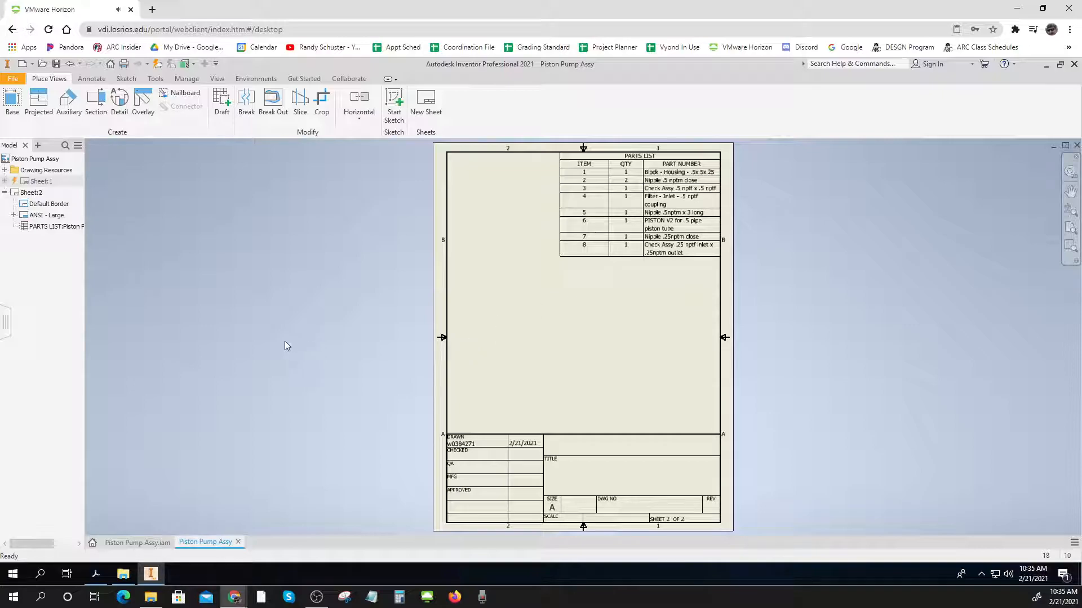
Step: Start a base view of the pump assembly low on the sheet and orient it to the top view
click(11, 106)
mouse_move(658, 282)
click(657, 279)
drag(569, 325, 513, 374)
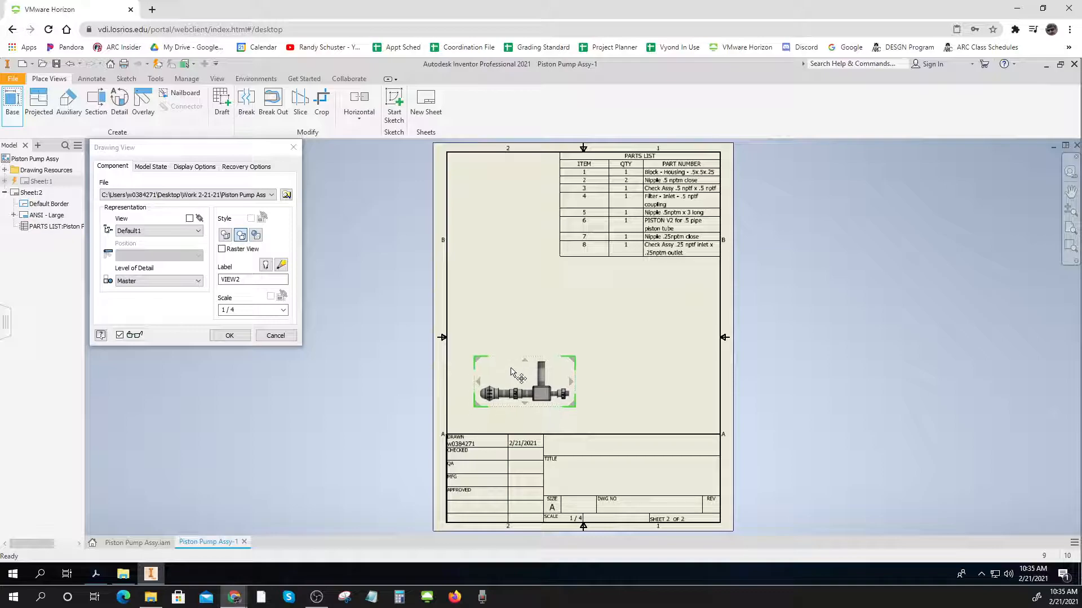
click(610, 306)
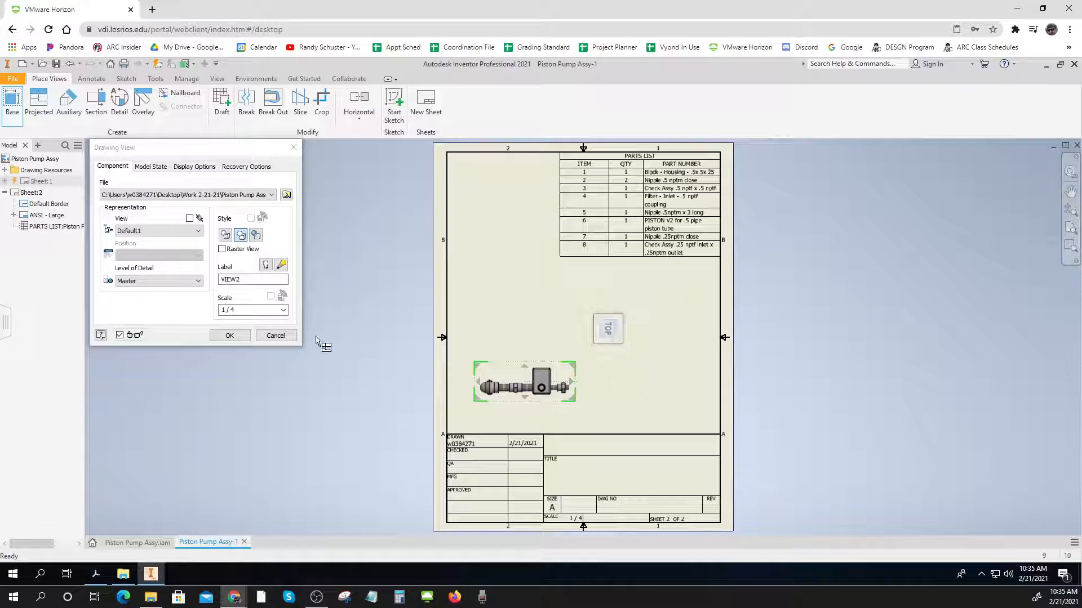
Step: Set the base view scale to 1/2 and place it just above the title block
click(282, 309)
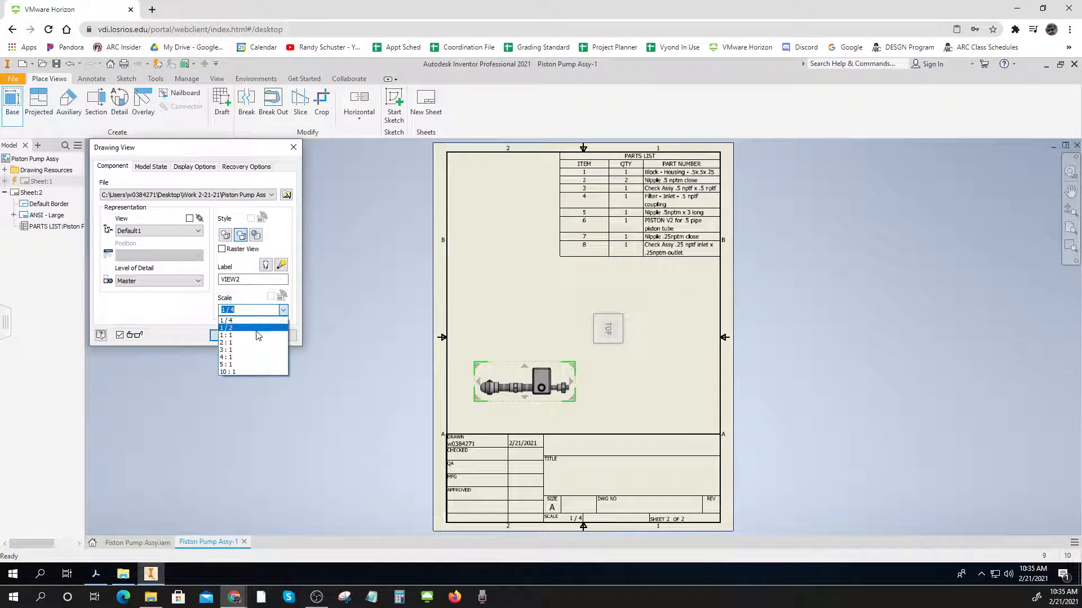
click(257, 329)
drag(515, 365, 544, 377)
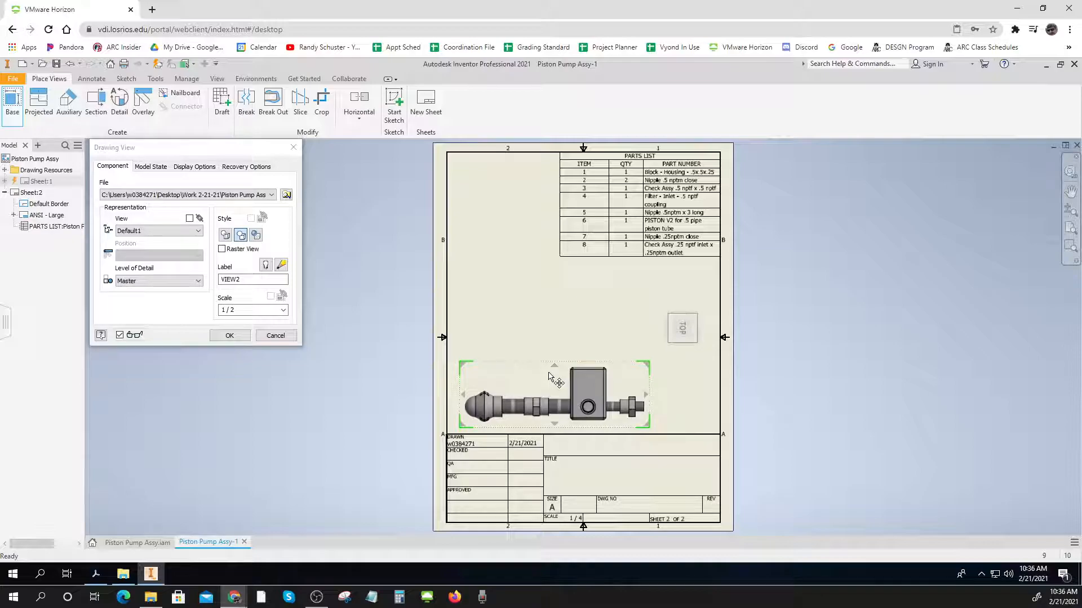
click(236, 336)
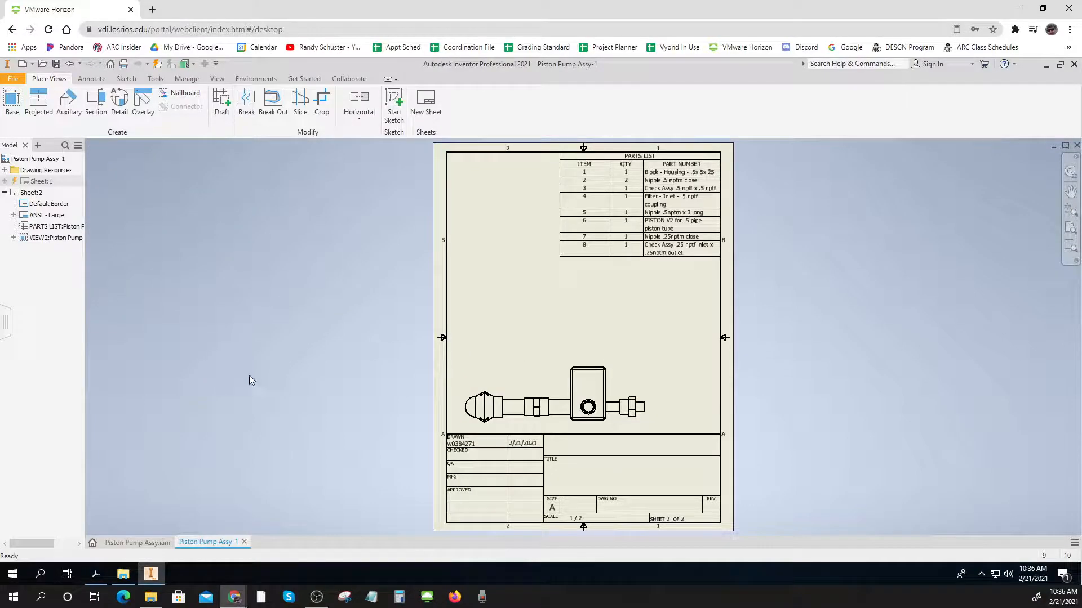
Step: Create a section view from a horizontal cutting line through the pipe centerline and place it below the base view
click(96, 100)
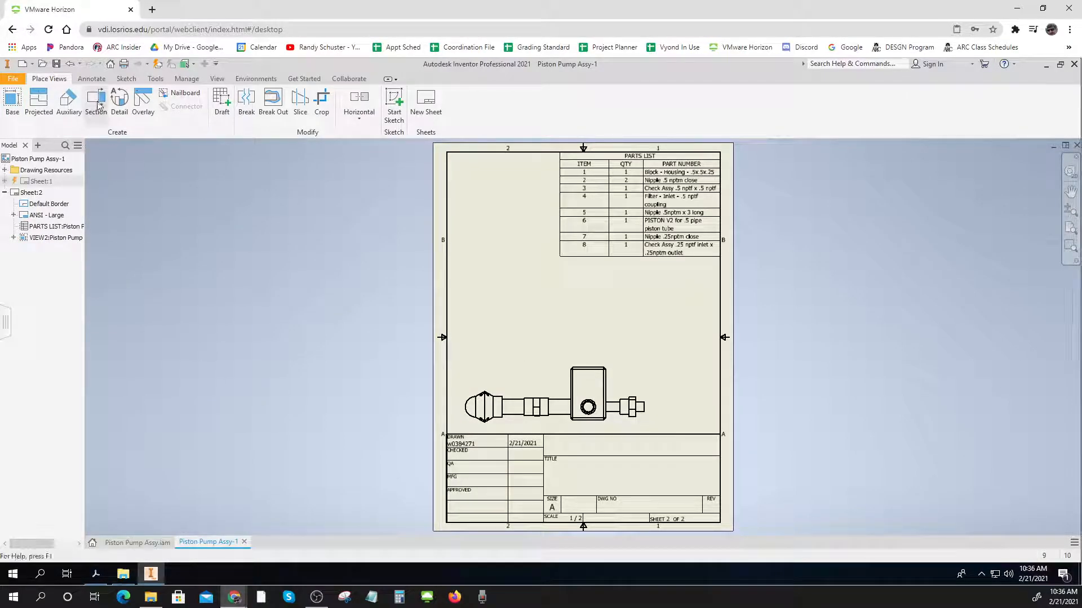
click(469, 411)
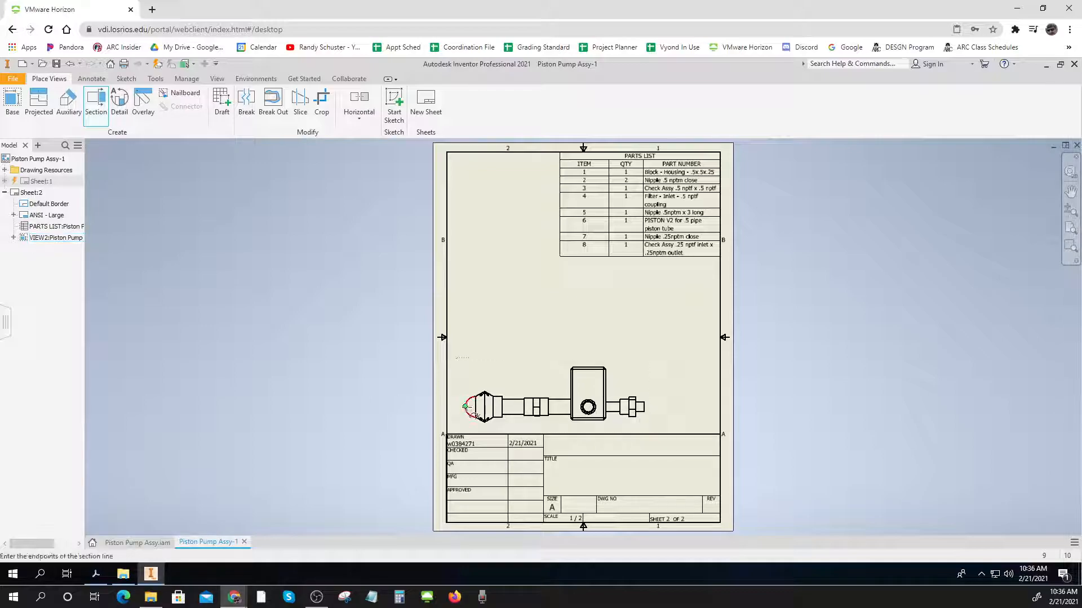
click(454, 407)
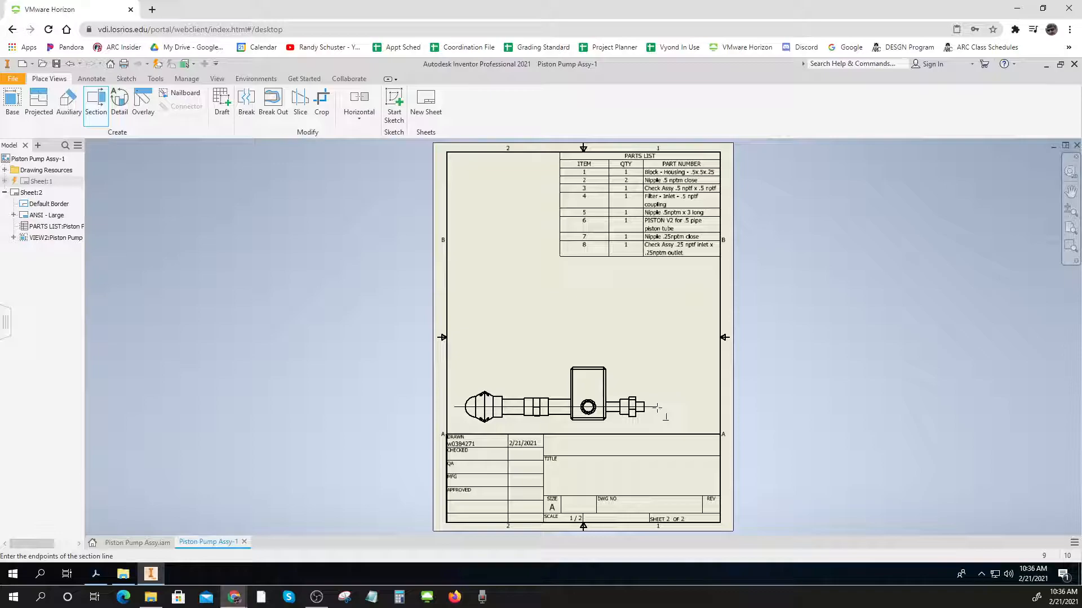
click(657, 407)
right_click(657, 411)
click(693, 415)
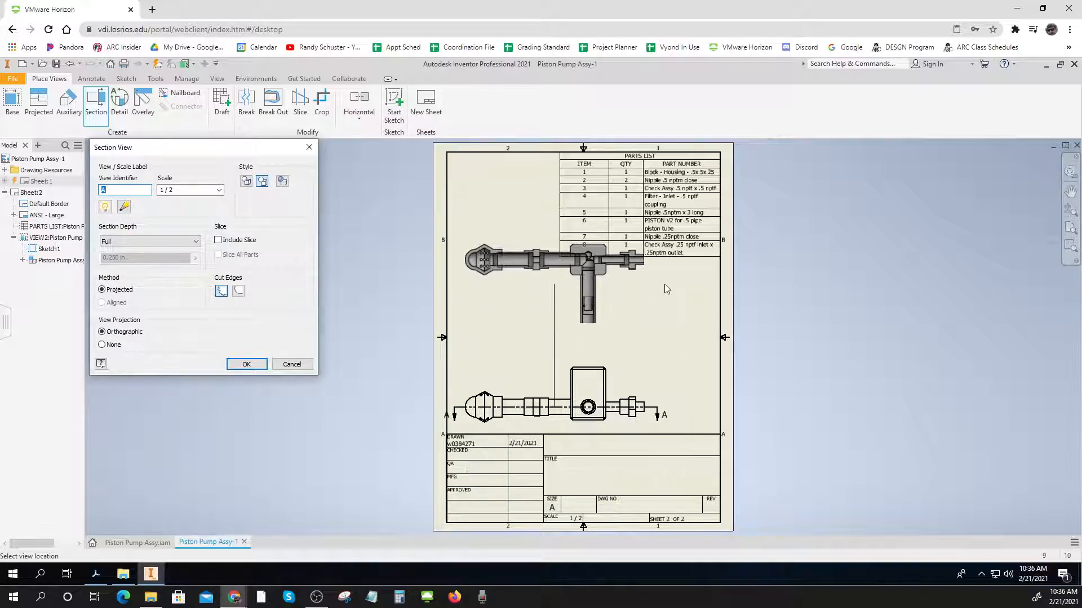
click(652, 469)
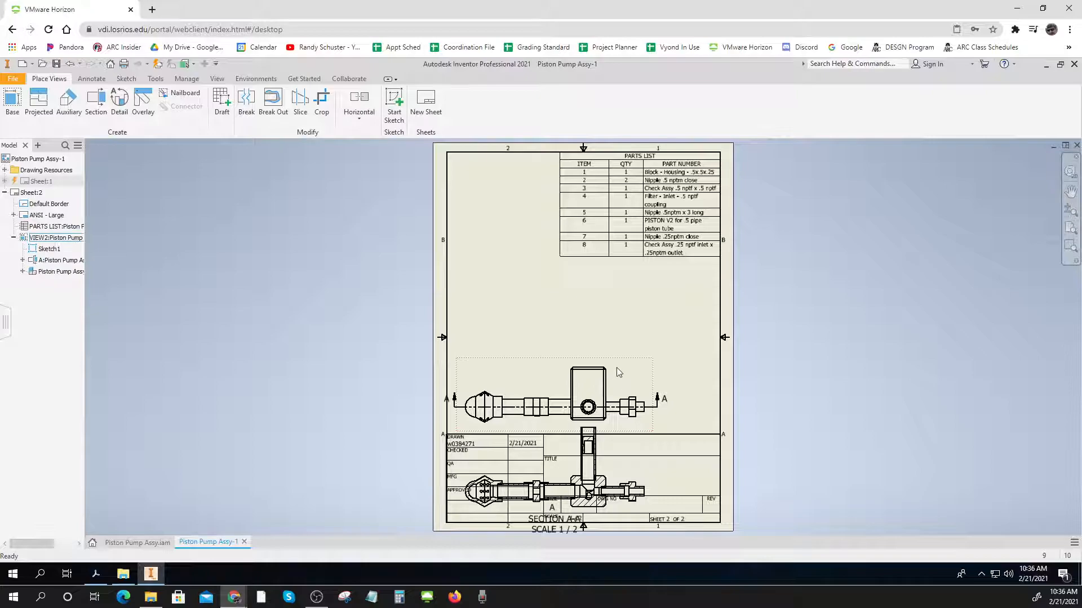
Step: Suppress the top base view and move the section view up above the title block
right_click(619, 373)
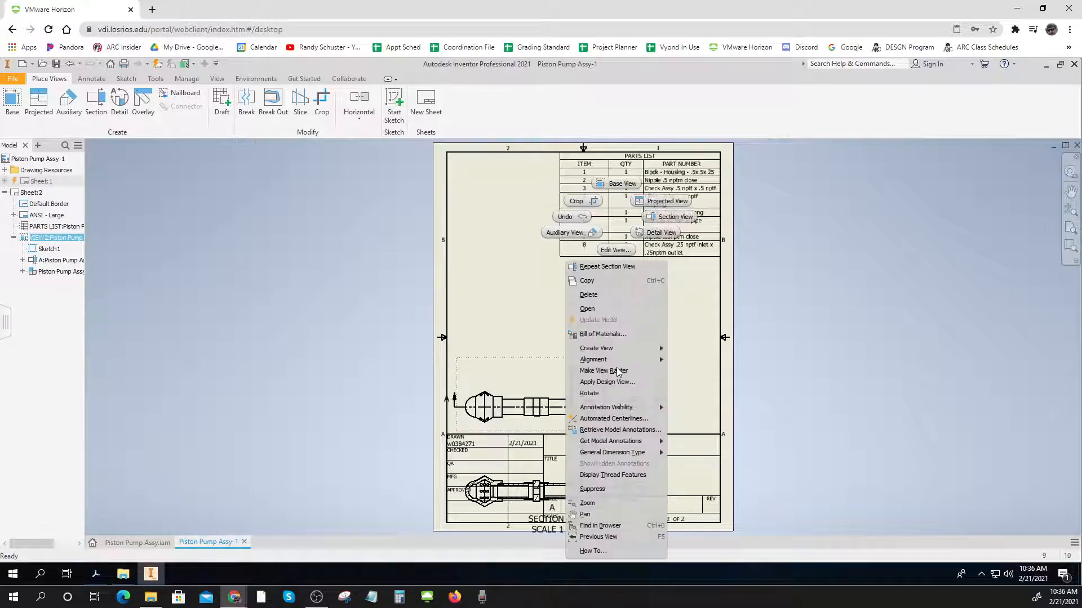
click(592, 489)
click(620, 472)
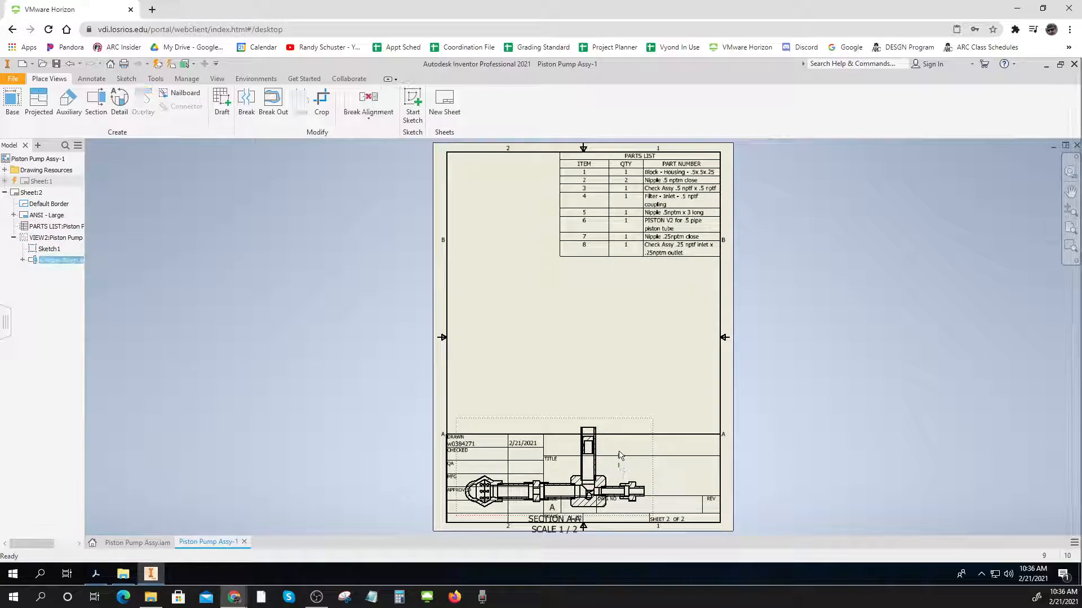
drag(618, 427, 581, 345)
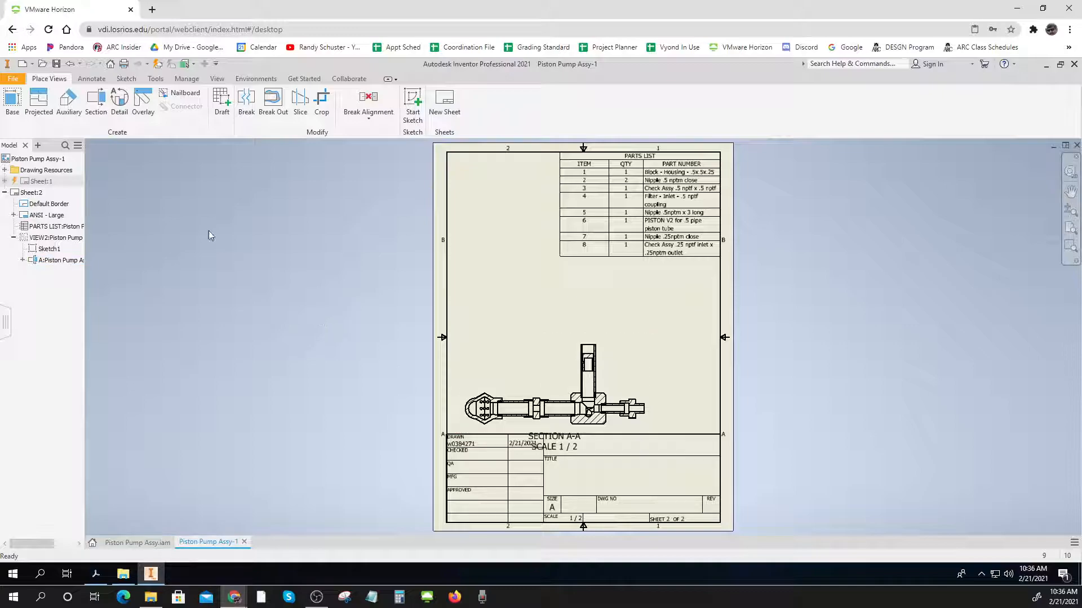
Step: Project an isometric view from the section view and place it above and to its right
click(39, 102)
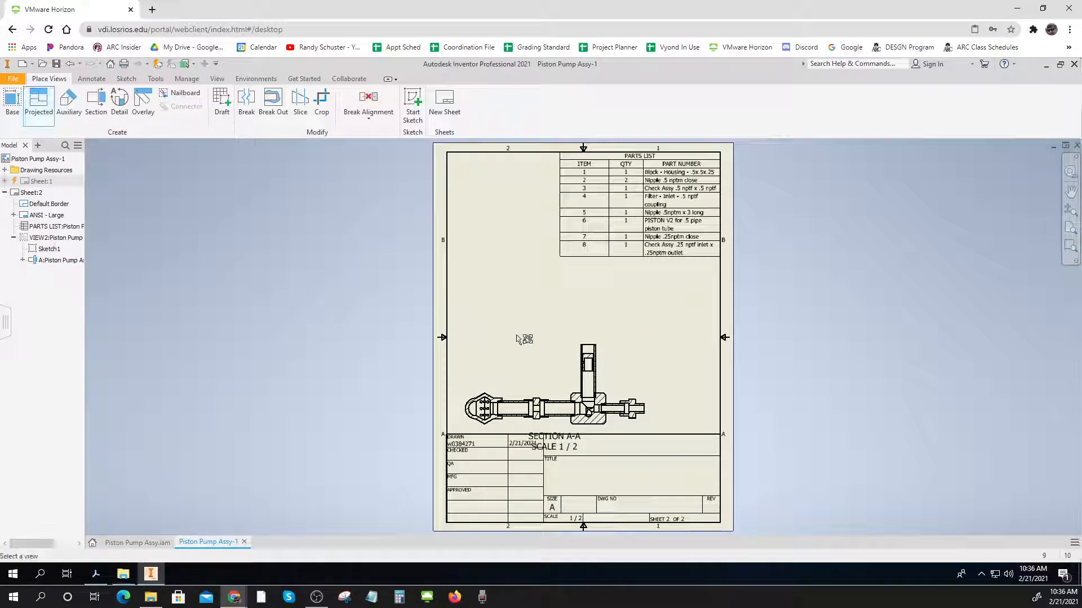
click(543, 367)
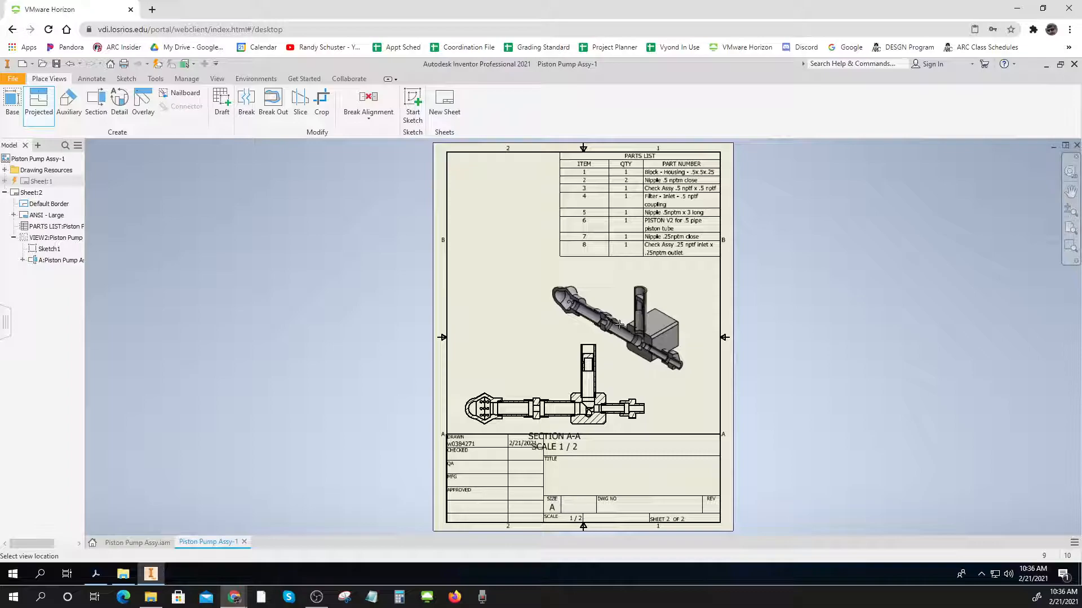
click(620, 325)
right_click(619, 326)
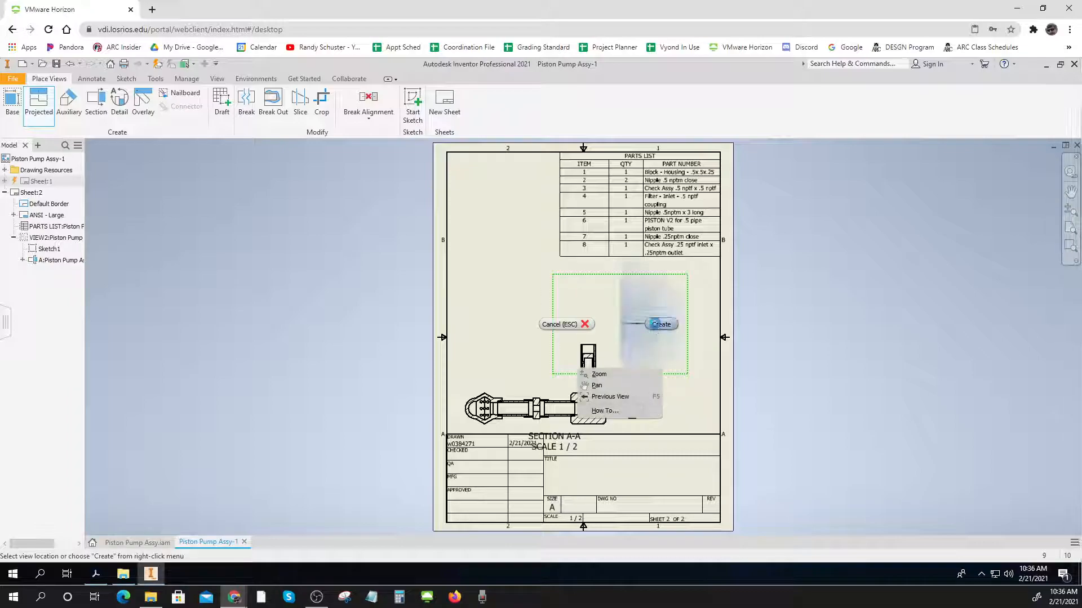
click(658, 325)
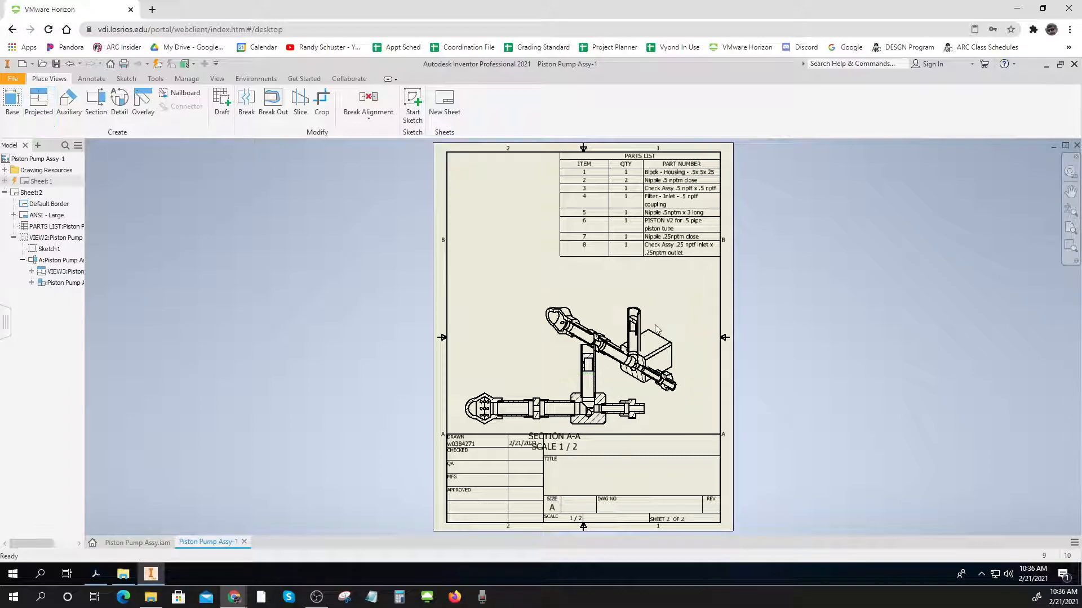
Step: Suppress the flat section view and move the sectioned isometric view to the middle of the sheet
right_click(527, 370)
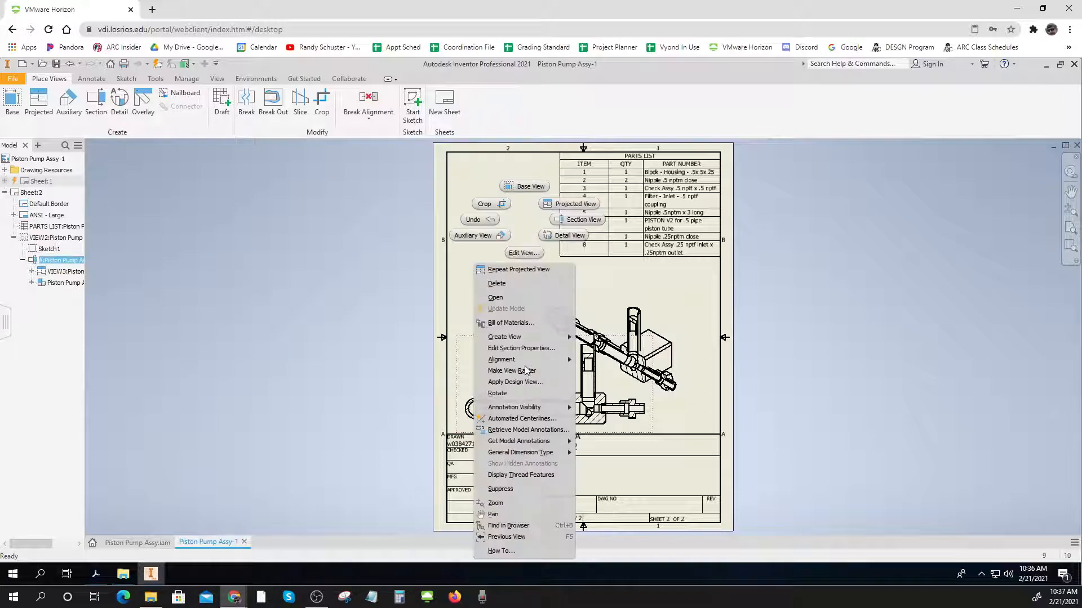
click(516, 488)
drag(602, 300, 570, 288)
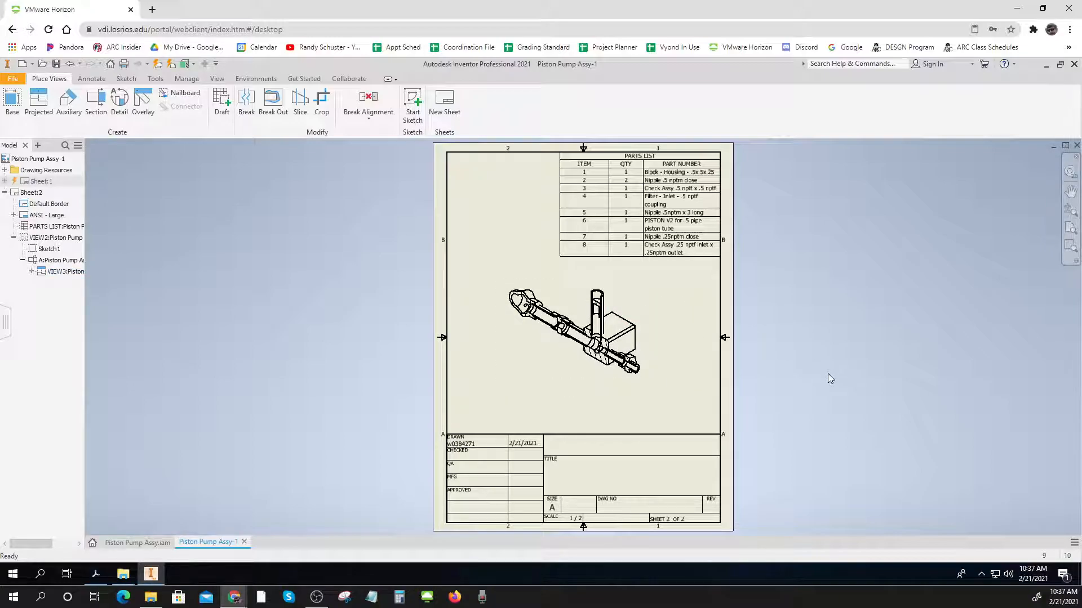
Step: Examine the cut parts in the sectioned isometric view and the parts list on the sheet
scroll(590, 322, up, 5)
scroll(589, 325, down, 10)
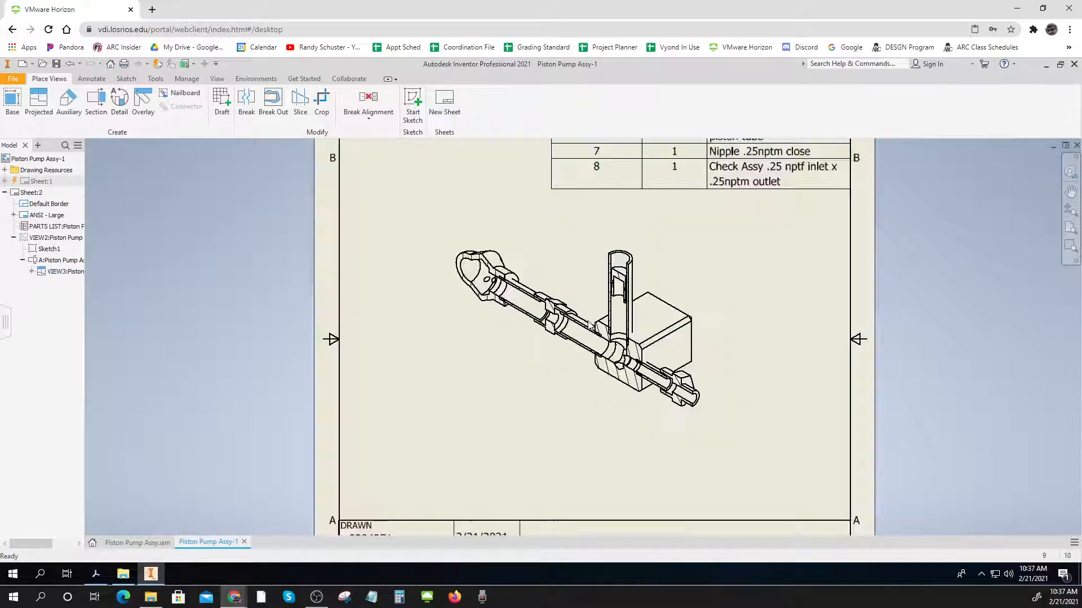
scroll(587, 324, up, 2)
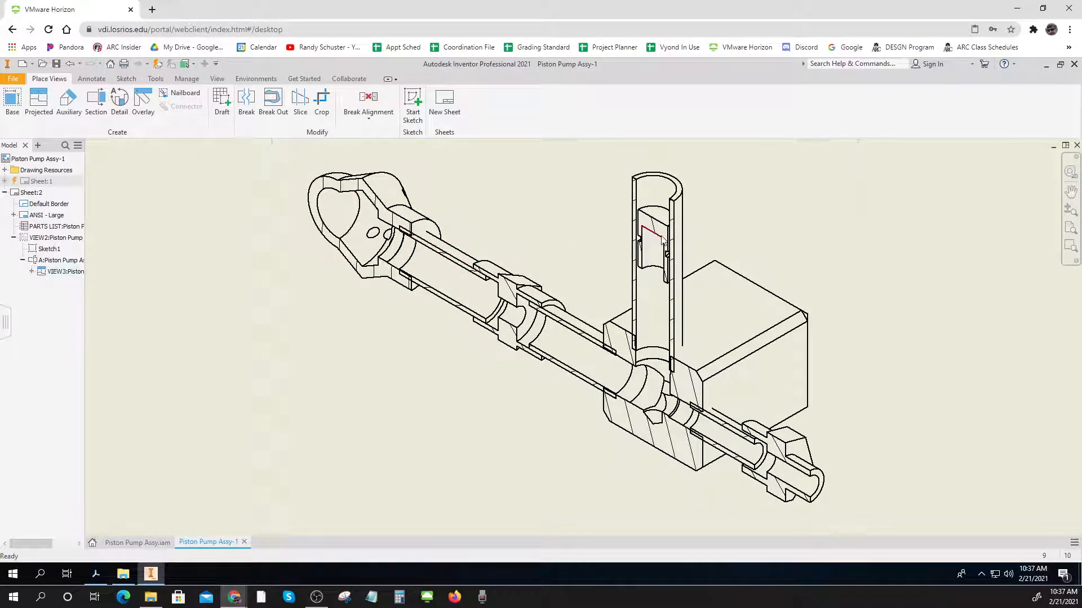
scroll(843, 350, up, 5)
middle_drag(841, 346, 608, 368)
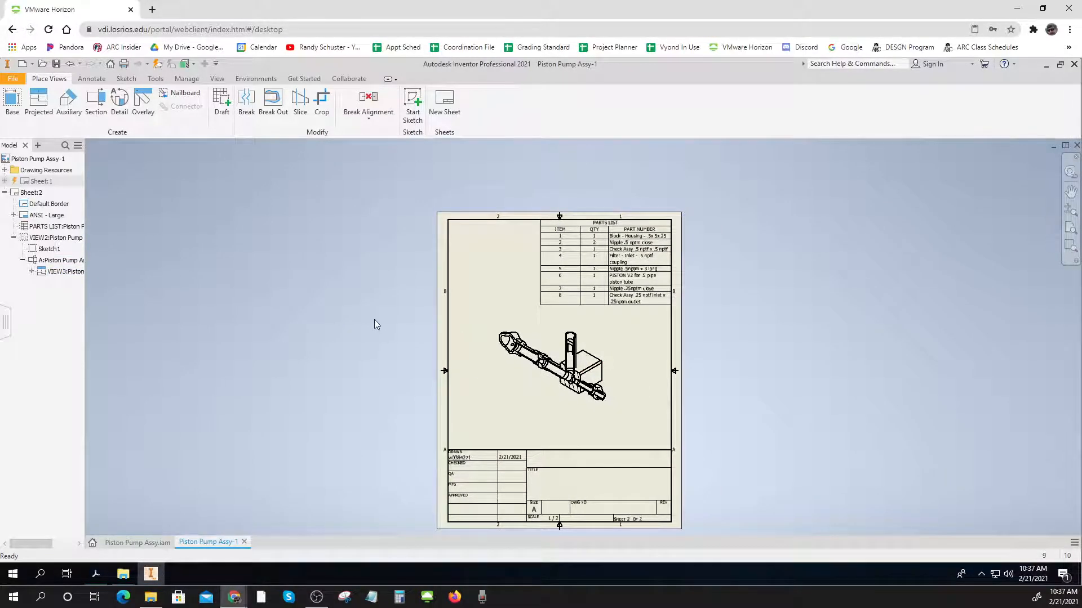
click(623, 262)
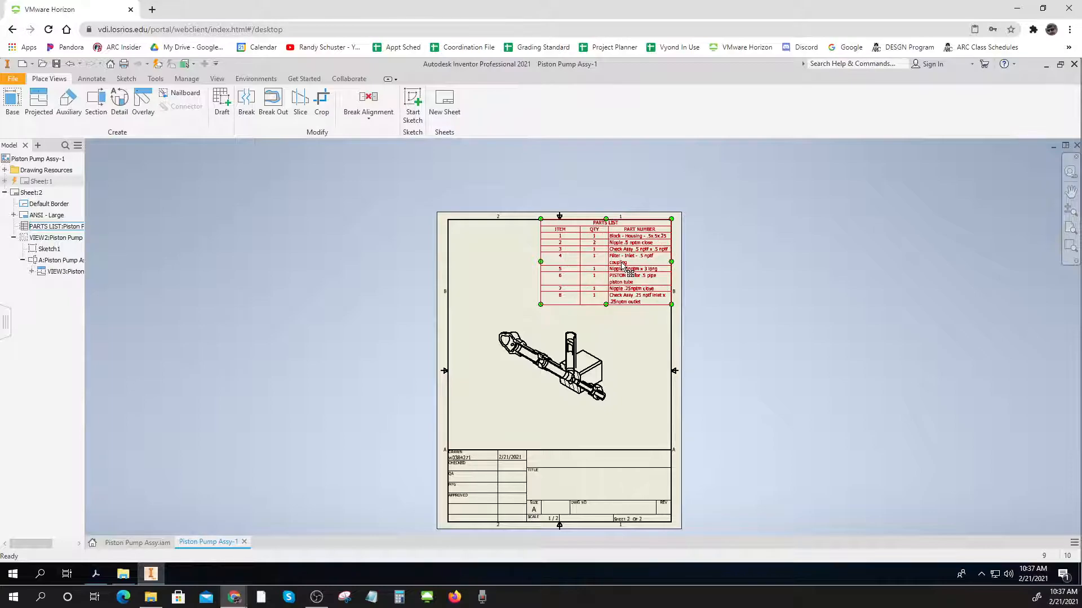
click(305, 187)
Step: Auto-balloon all components of the sectioned isometric view, placing the balloons in a horizontal row with 0.180 in spacing below the view
click(91, 78)
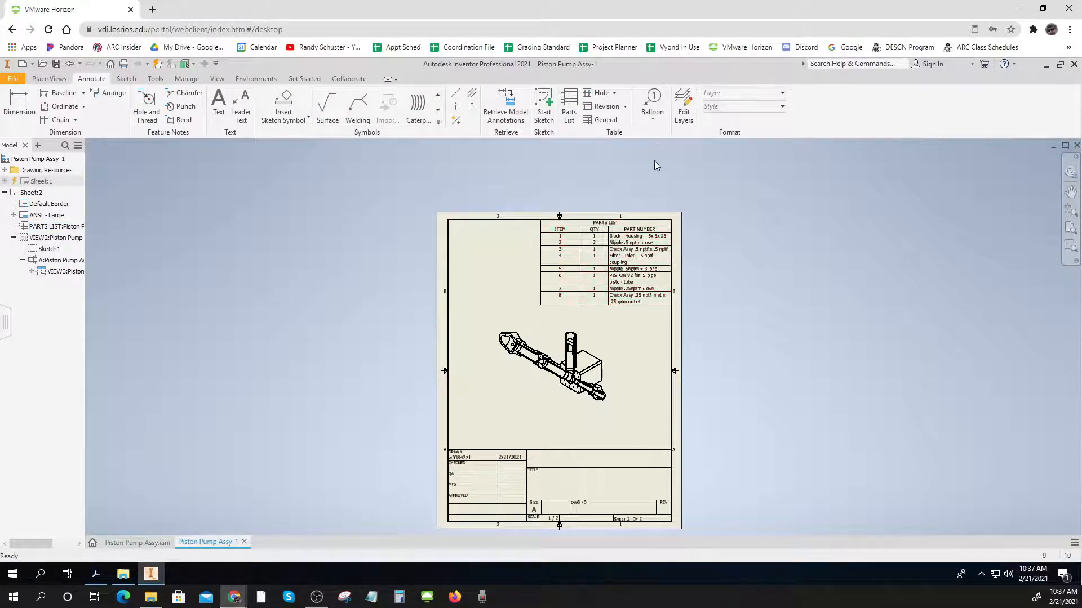
click(652, 116)
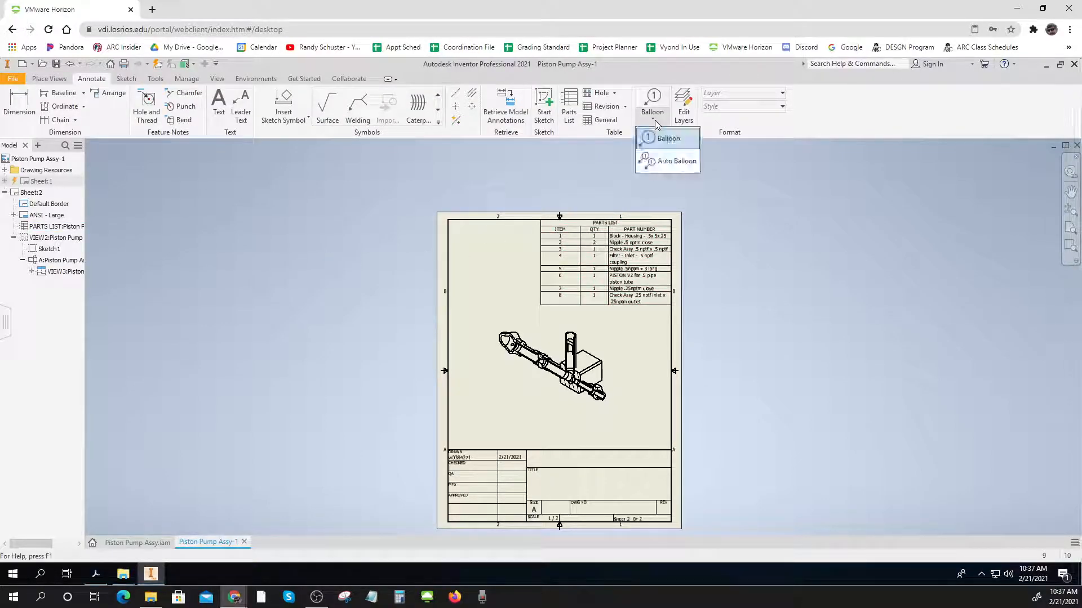
click(663, 163)
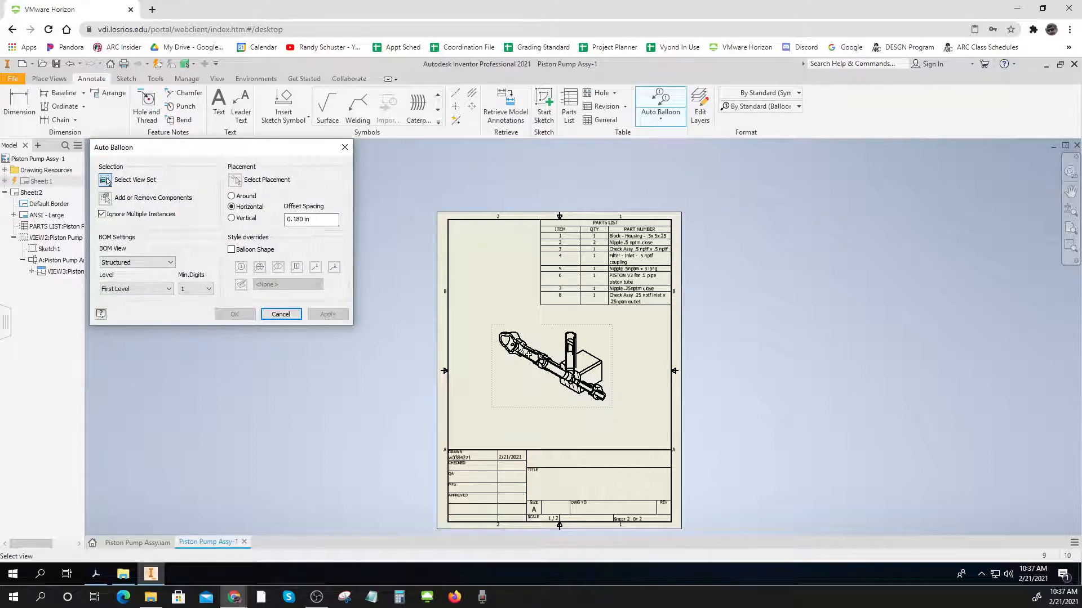
click(503, 380)
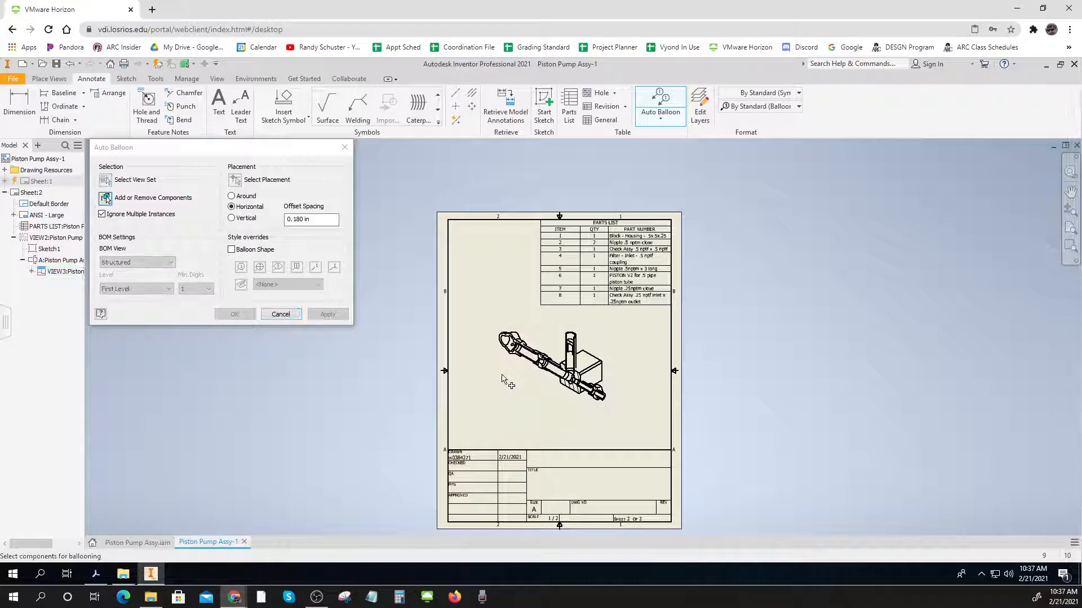
drag(633, 422, 482, 327)
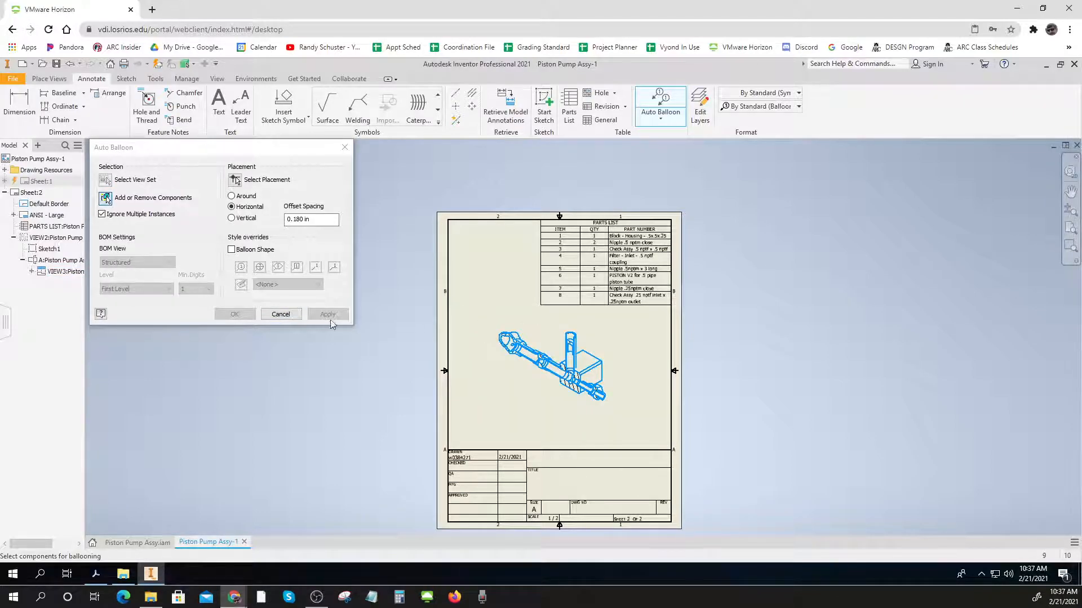
click(237, 181)
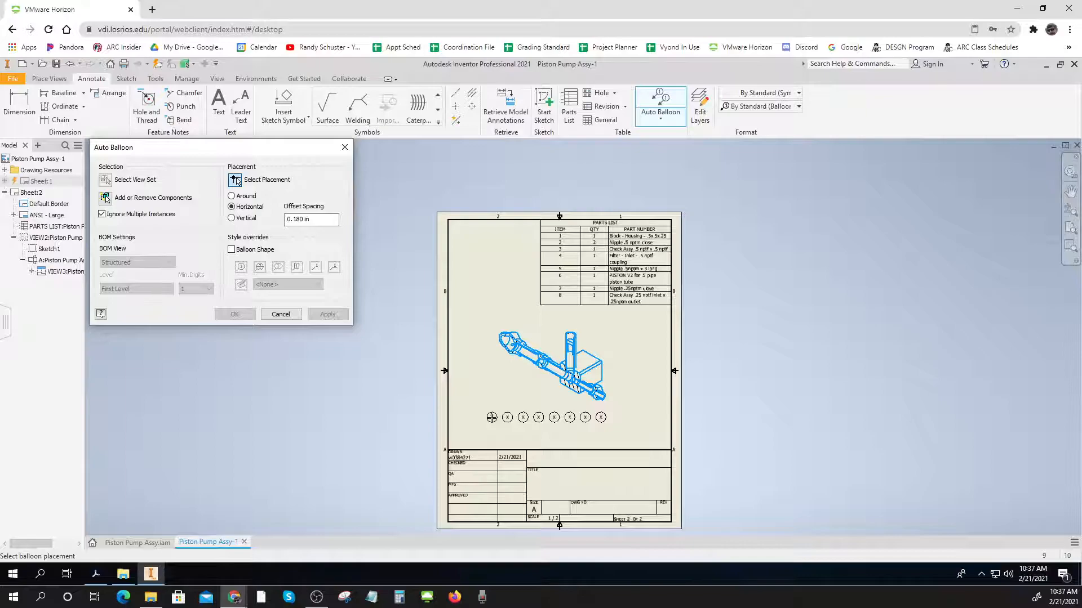
click(489, 416)
click(331, 314)
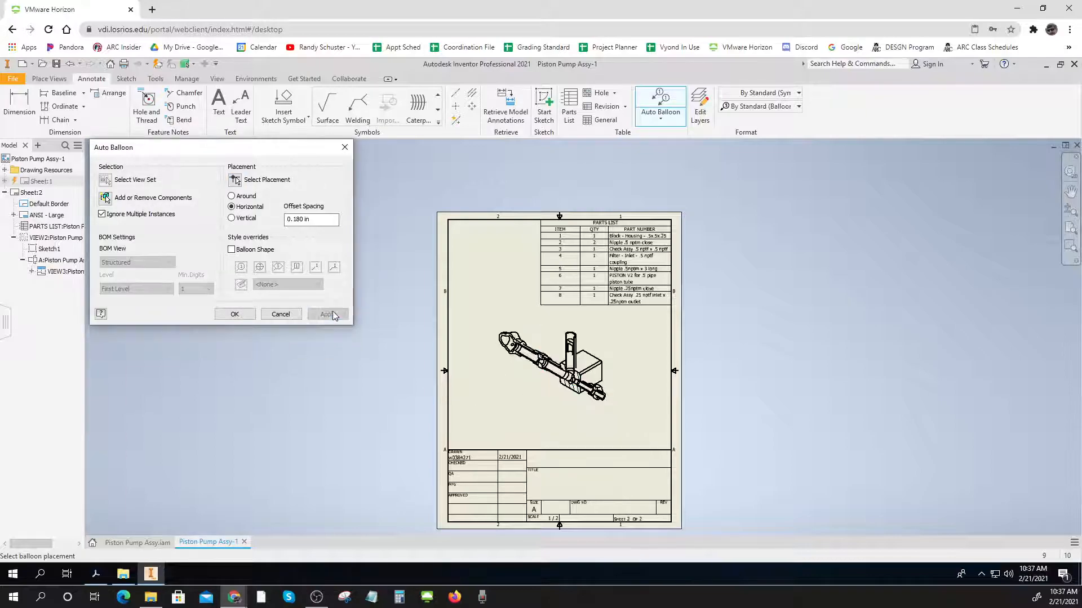
click(281, 314)
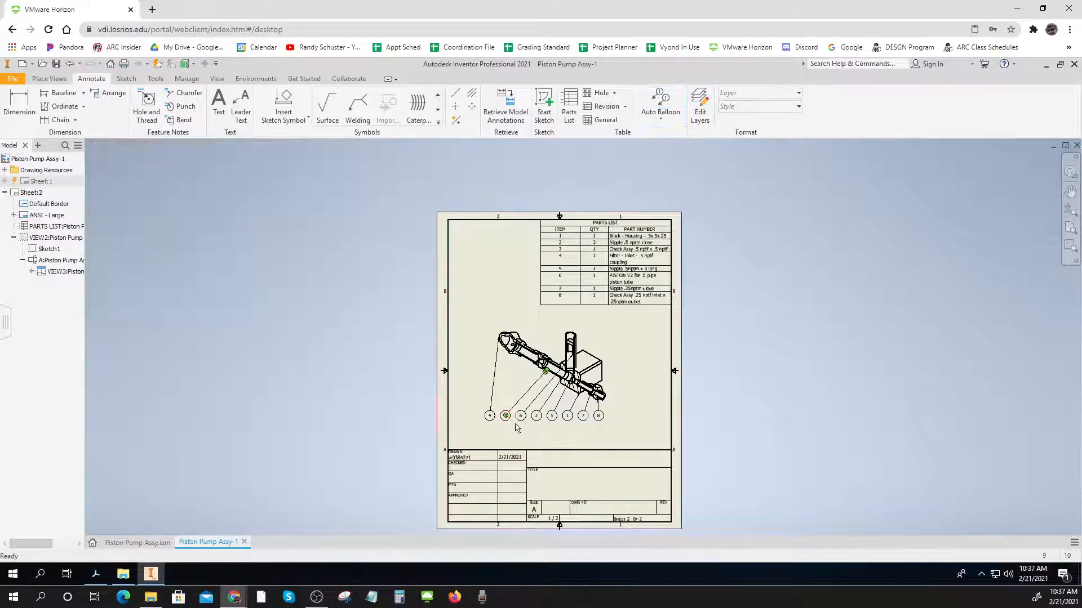
Step: Move balloon 5 up beyond the housing block and reattach its leader to the outer edge of the vertical pipe
scroll(515, 425, down, 3)
middle_drag(668, 397, 630, 505)
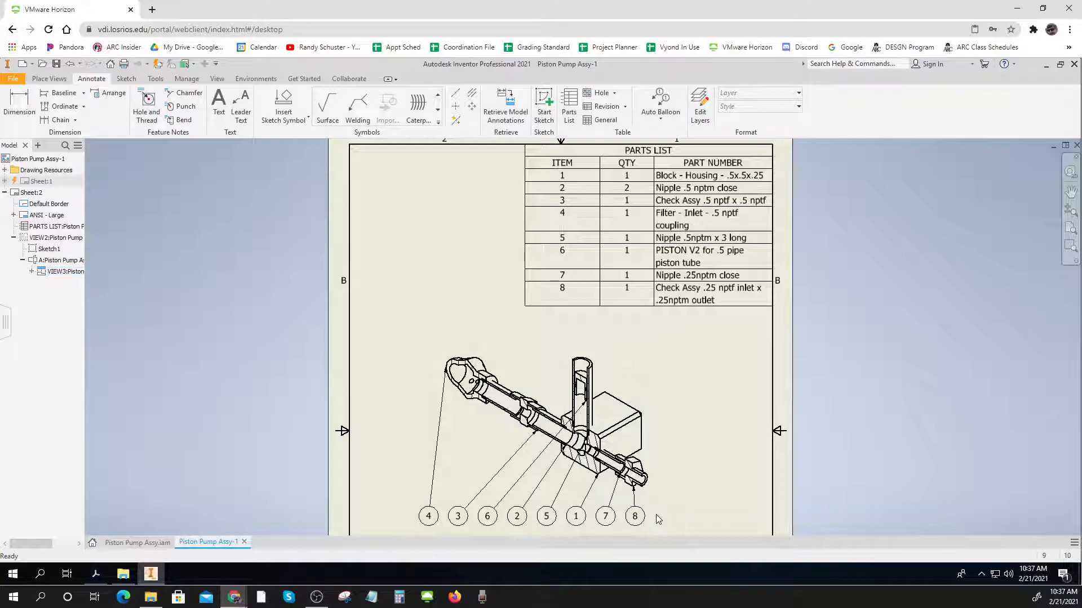
scroll(658, 513, up, 3)
scroll(658, 518, down, 6)
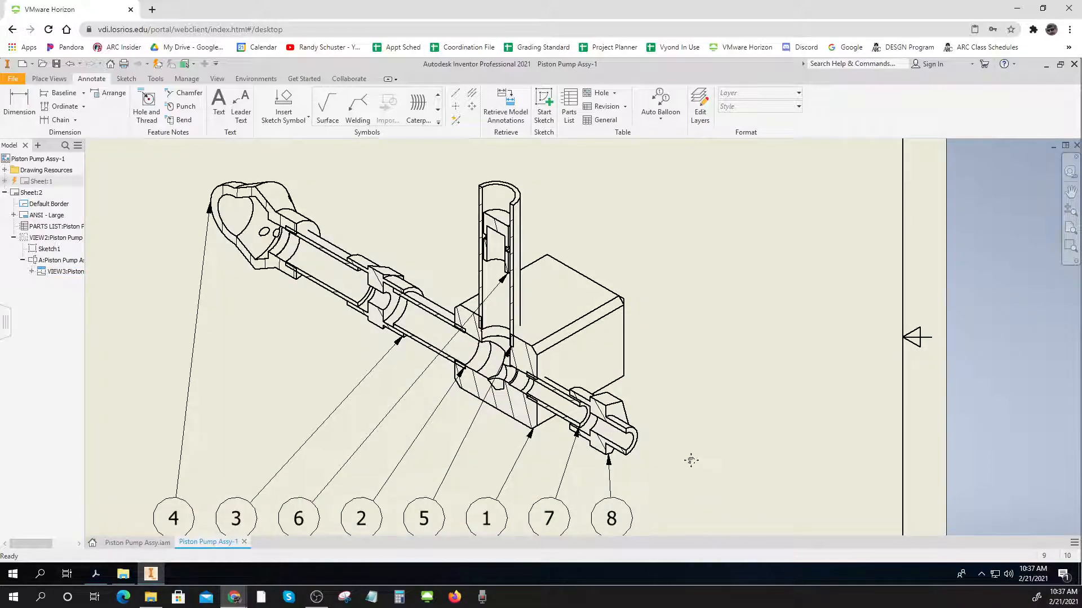
middle_drag(693, 467, 698, 427)
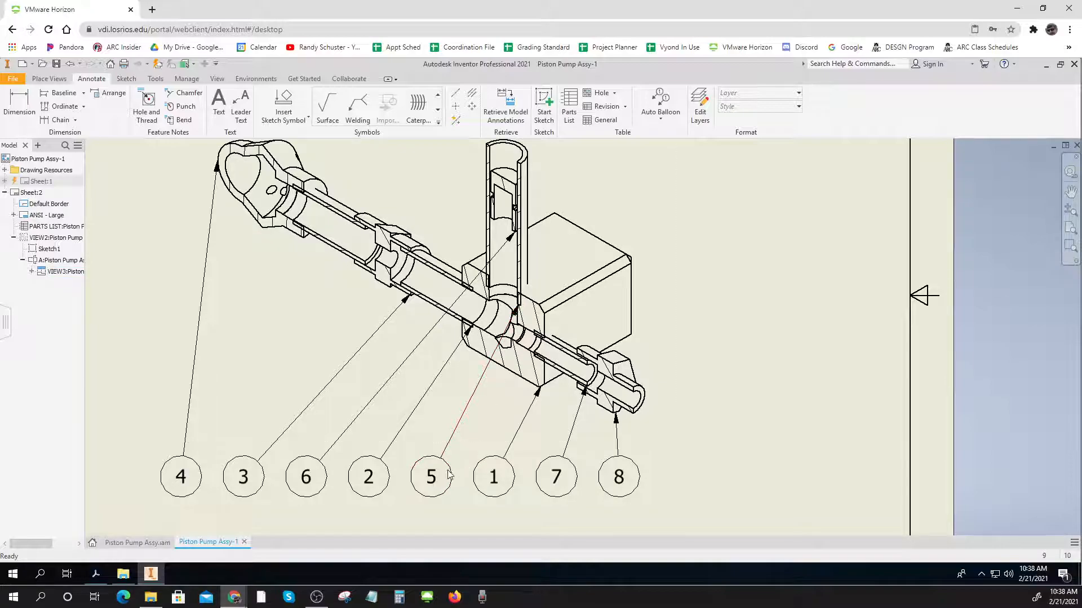
drag(430, 479, 752, 151)
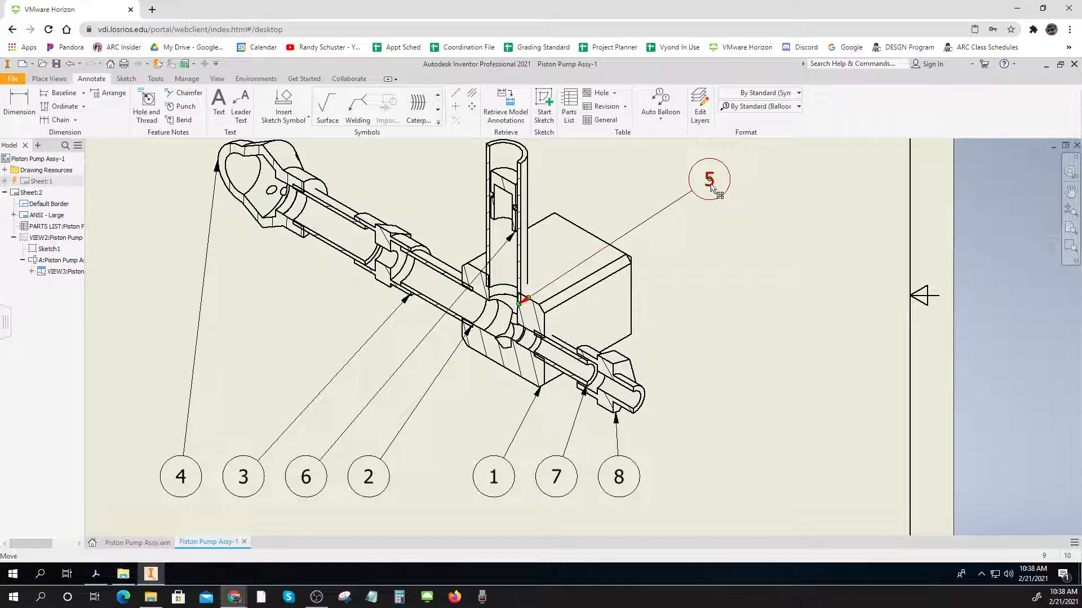
drag(520, 304, 529, 263)
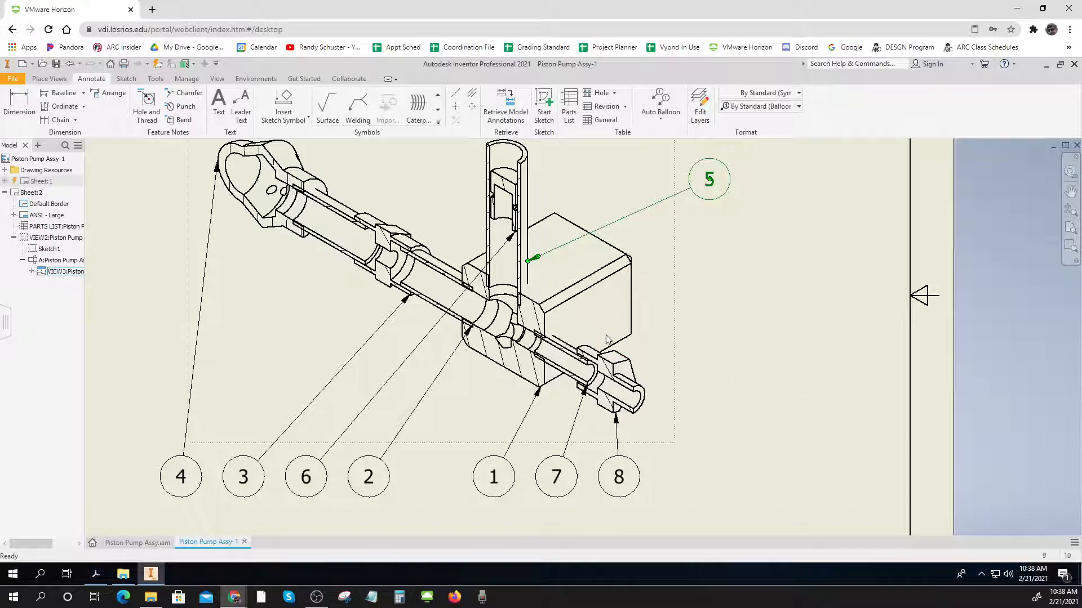
click(795, 347)
Step: Move balloon 6 above balloon 5 and reattach its leader to the top of the piston inside the vertical pipe
scroll(794, 355, down, 3)
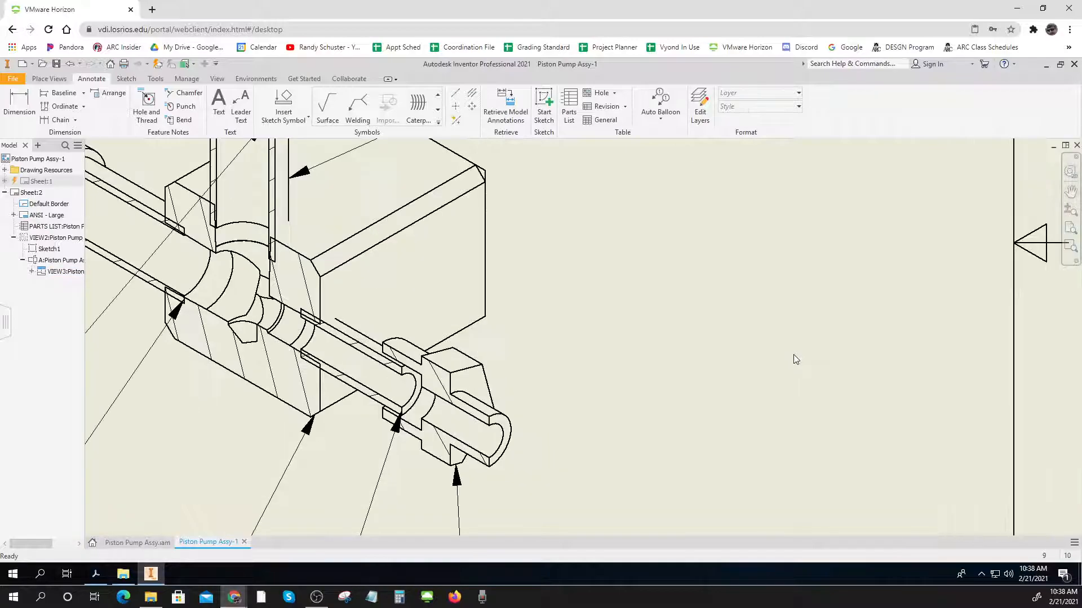
scroll(794, 354, up, 5)
middle_drag(793, 360, 731, 400)
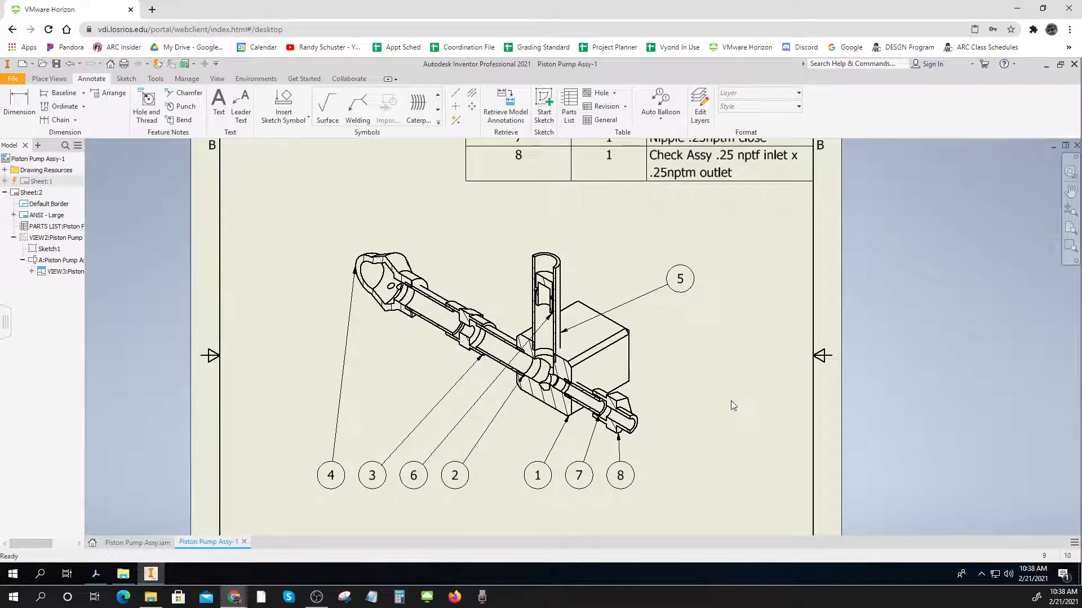
click(497, 388)
drag(415, 477, 681, 231)
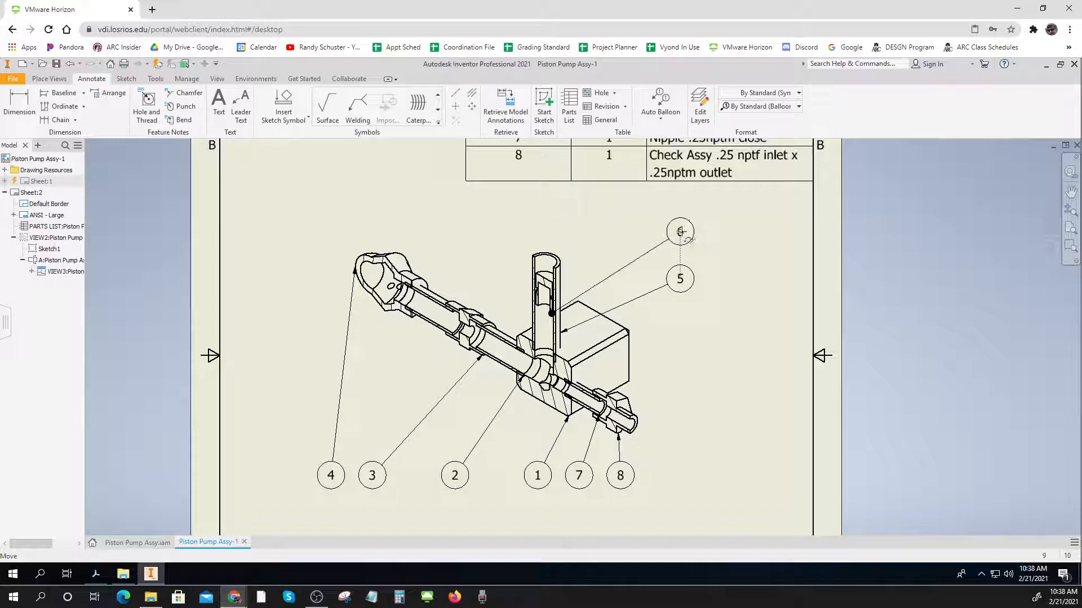
drag(685, 227, 685, 218)
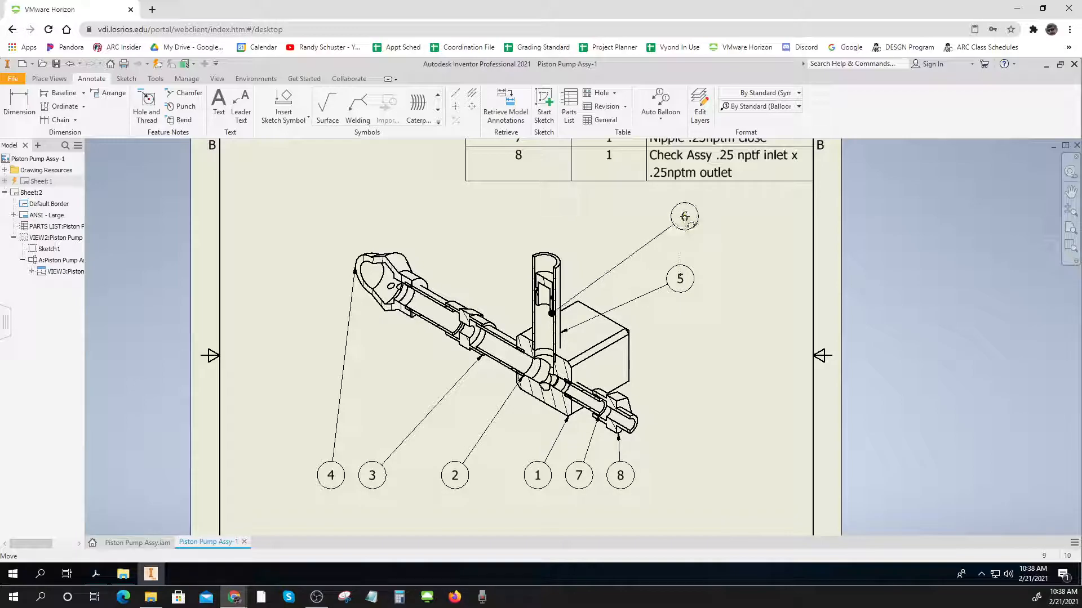
scroll(580, 297, up, 5)
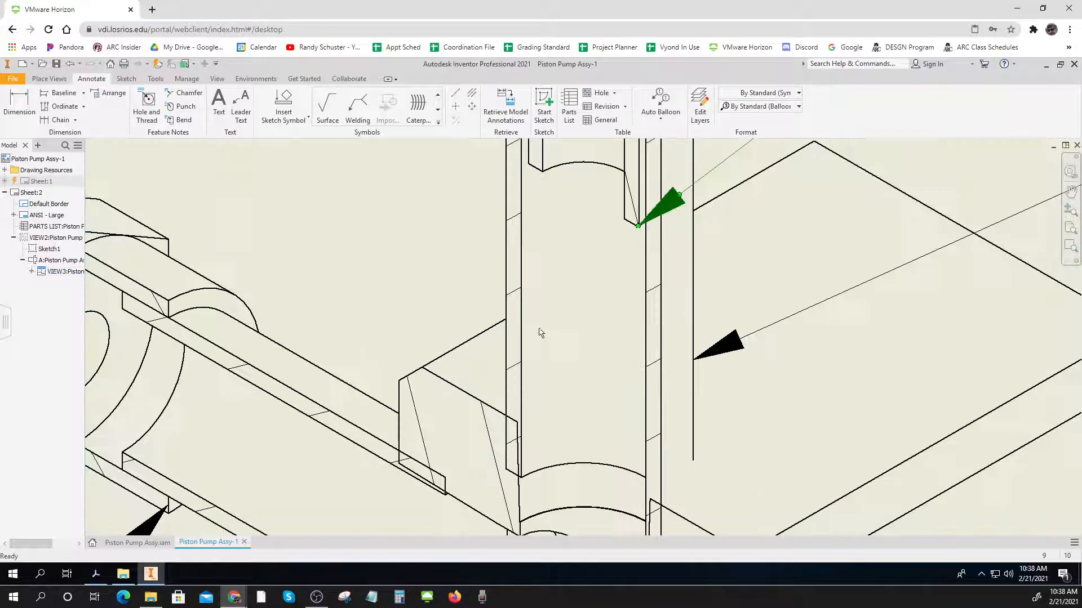
scroll(583, 298, down, 2)
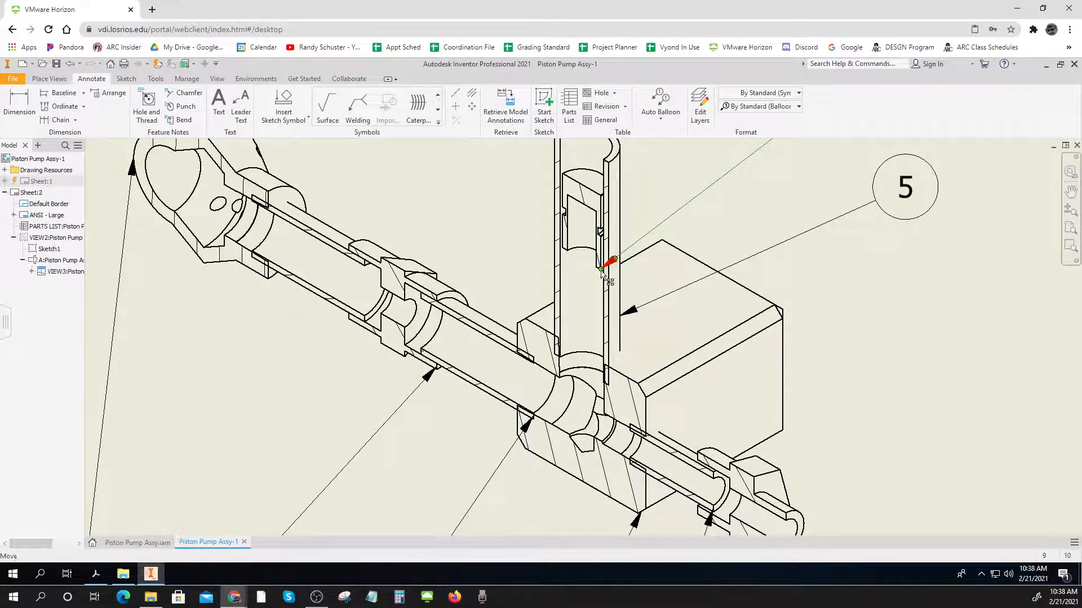
drag(603, 265, 576, 180)
Step: Bring balloon 5 up close beneath balloon 6 and move its leader's arrowhead higher on the vertical pipe's outer edge
middle_drag(694, 204, 684, 353)
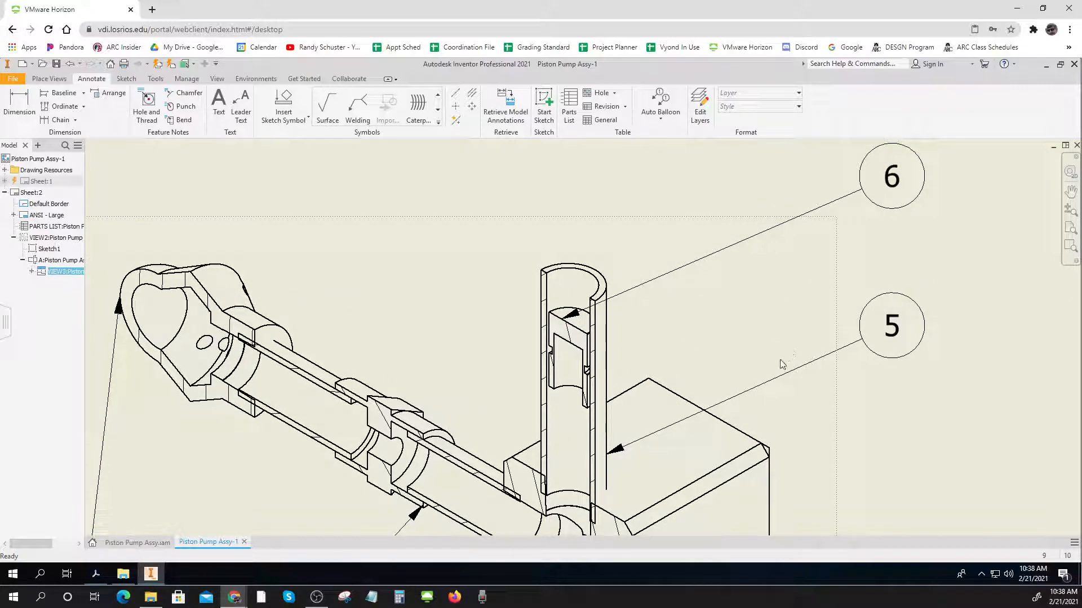
middle_drag(778, 357, 630, 385)
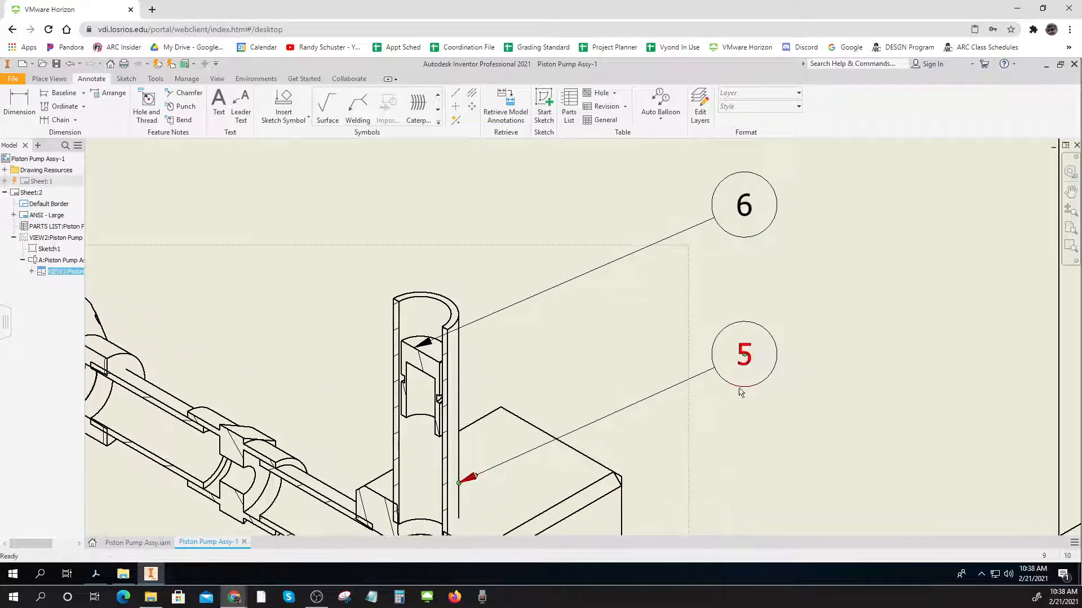
drag(750, 356, 750, 286)
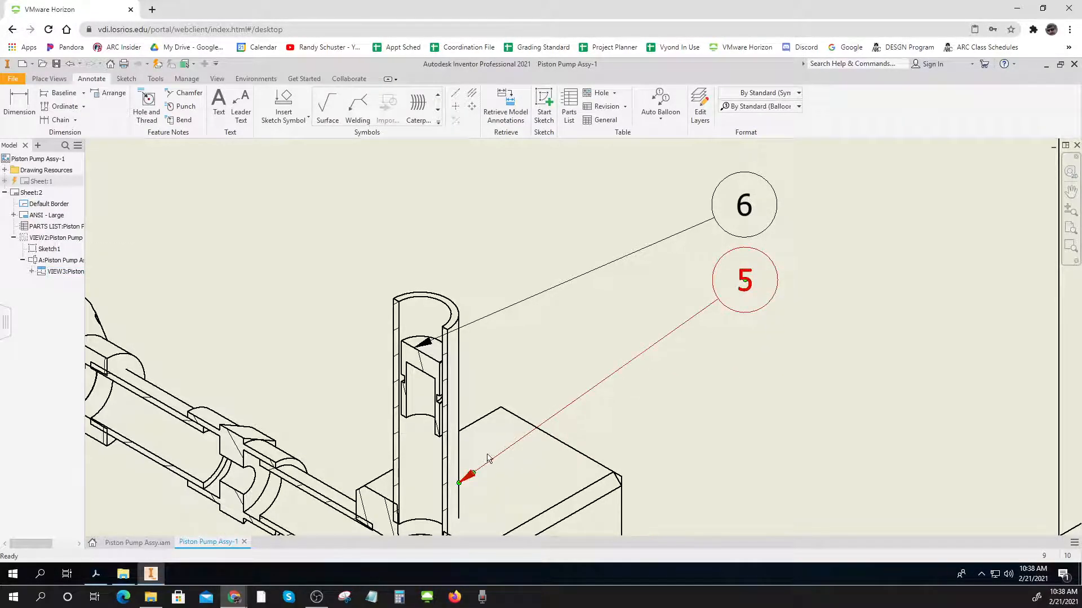
drag(461, 483, 460, 404)
click(715, 411)
Step: Reattach balloon 4's leader to the lower edge of the inlet filter coupling
scroll(714, 412, down, 2)
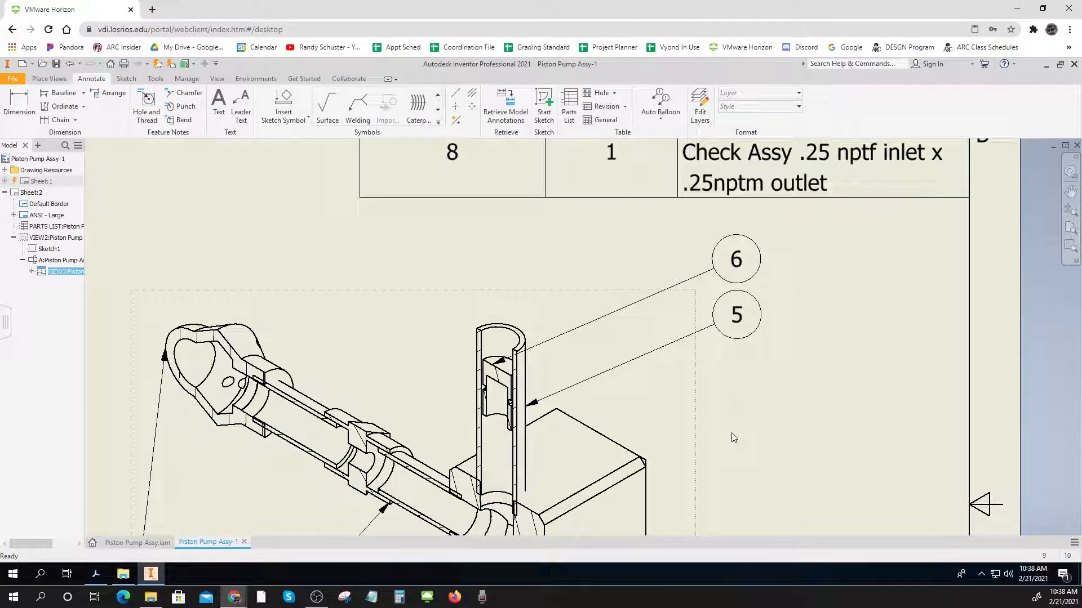
scroll(731, 434, down, 2)
middle_drag(715, 401, 659, 321)
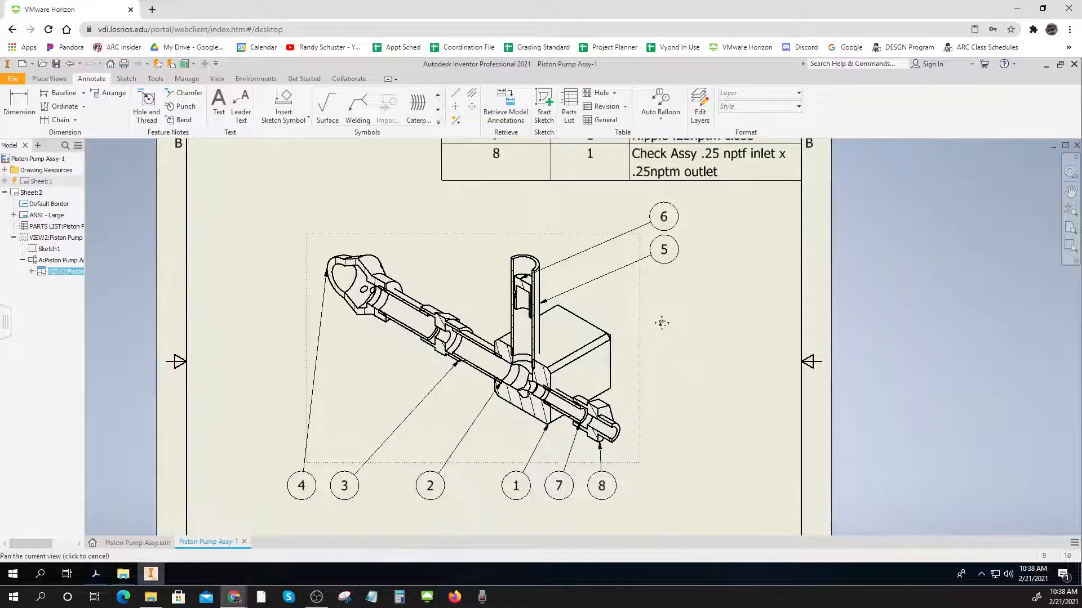
scroll(326, 293, up, 5)
middle_drag(326, 294, 340, 357)
click(330, 282)
drag(333, 227, 464, 446)
Step: Reattach balloon 3's leader to the lower edge of the .5 check assembly's thicker middle body
scroll(581, 505, up, 3)
scroll(580, 505, down, 5)
middle_drag(580, 505, 330, 149)
middle_drag(623, 415, 451, 282)
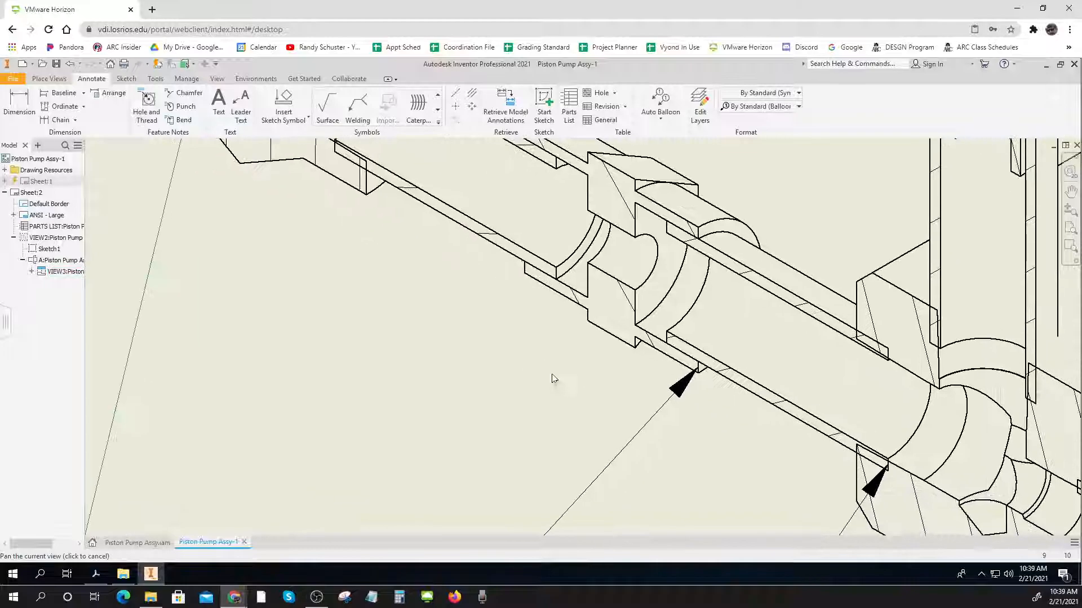
drag(687, 383, 618, 346)
Step: Reattach balloon 2's leader to the exposed lower edge of the .5 nipple between the check assembly and the housing block
click(877, 487)
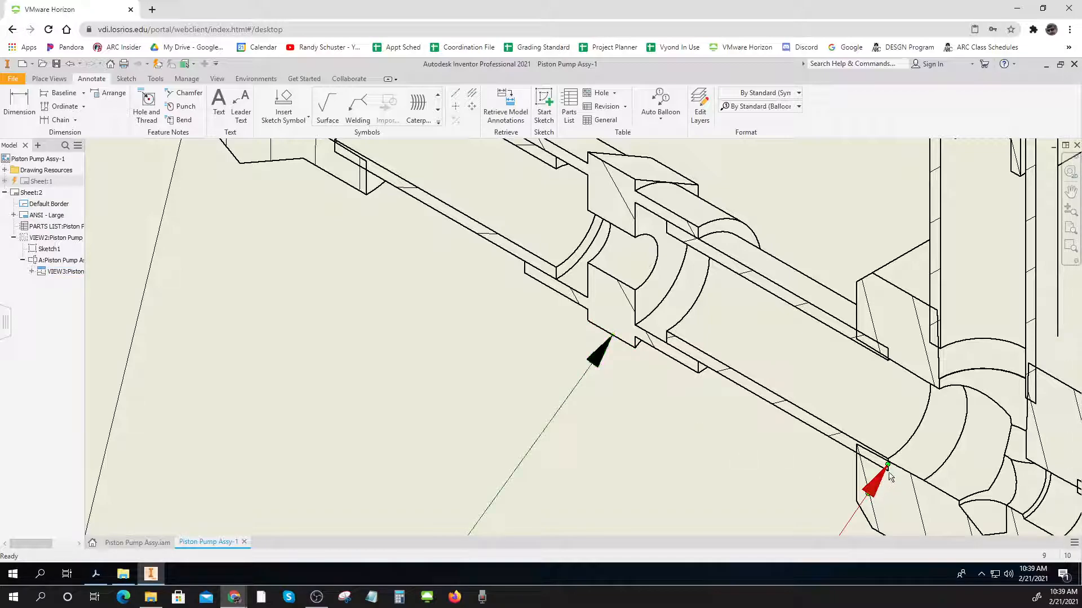
drag(888, 466, 887, 470)
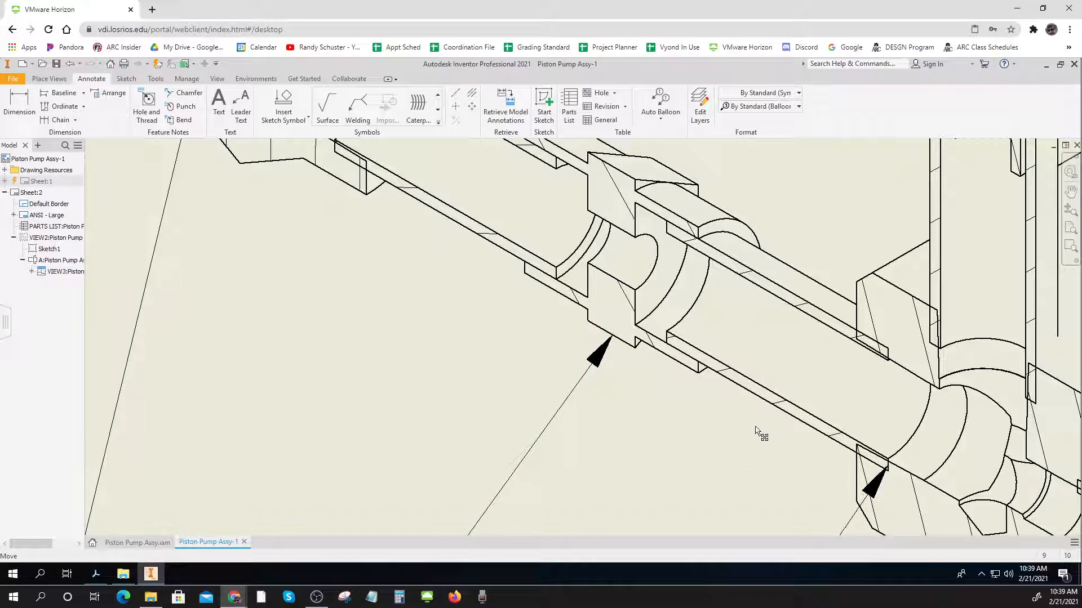
drag(889, 469, 780, 408)
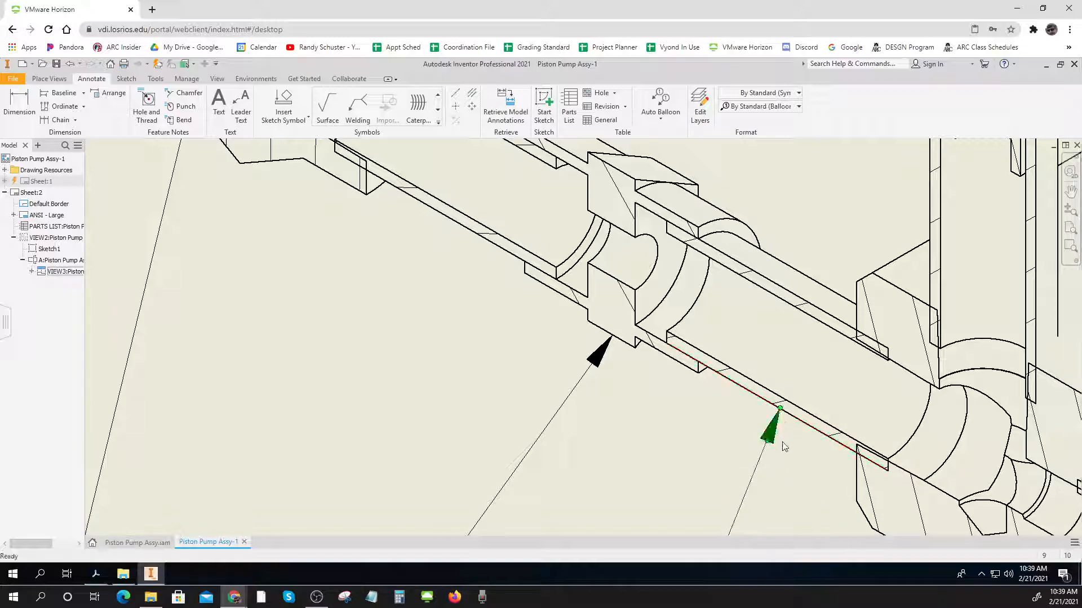
Step: Reattach balloon 1's leader from the housing block's corner to the middle of its hatched lower edge
scroll(787, 475, up, 3)
scroll(786, 474, down, 8)
middle_drag(786, 474, 682, 330)
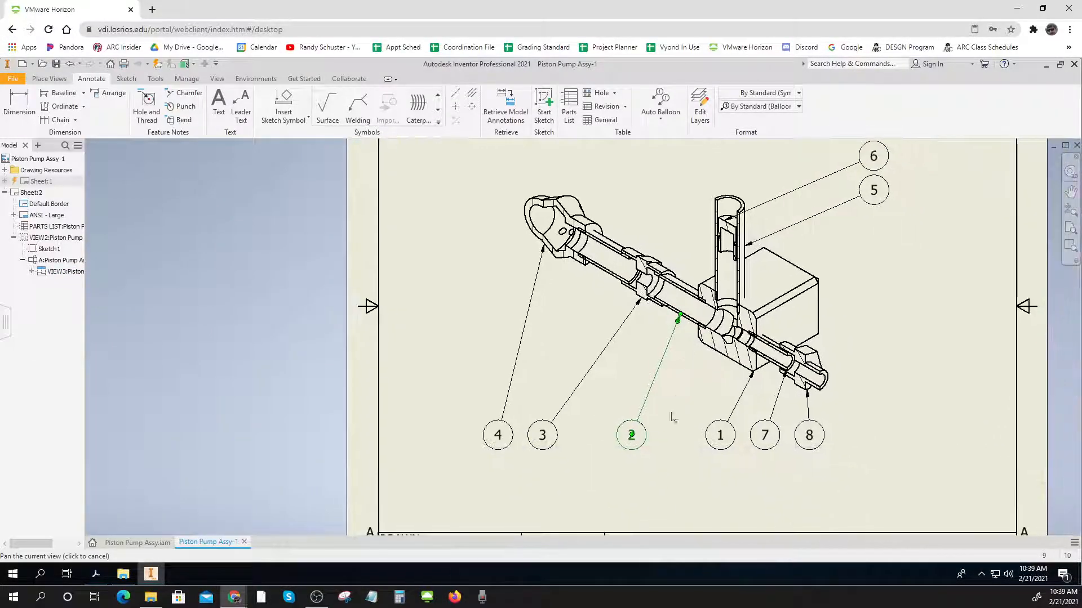
click(751, 388)
drag(757, 372, 730, 363)
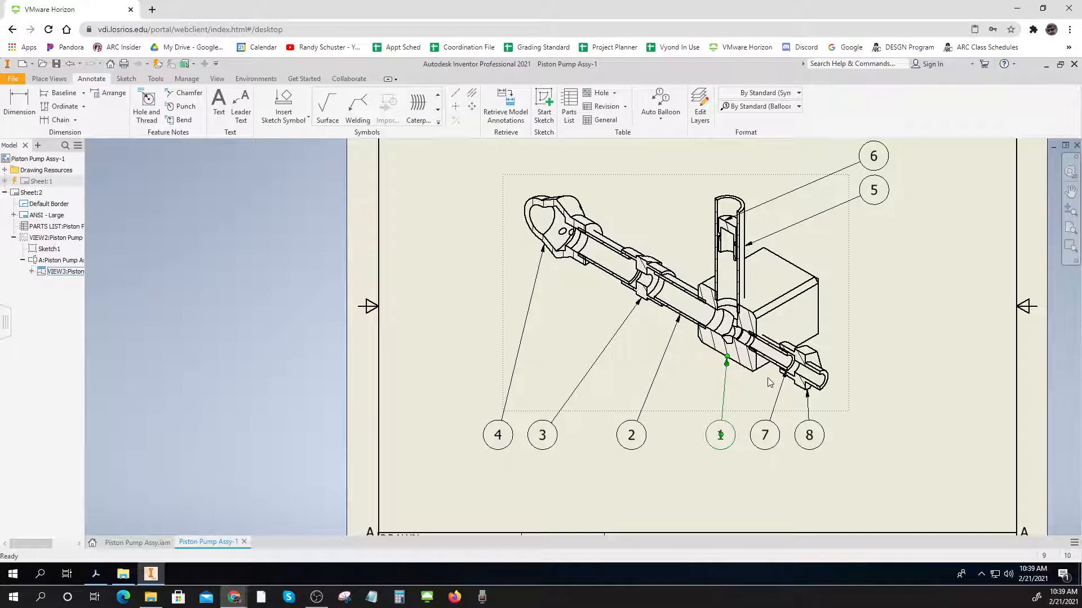
Step: Reattach balloon 7's leader to the exposed lower edge of the .25 nipple beside the housing block
scroll(768, 377, up, 5)
click(807, 334)
drag(813, 319, 763, 290)
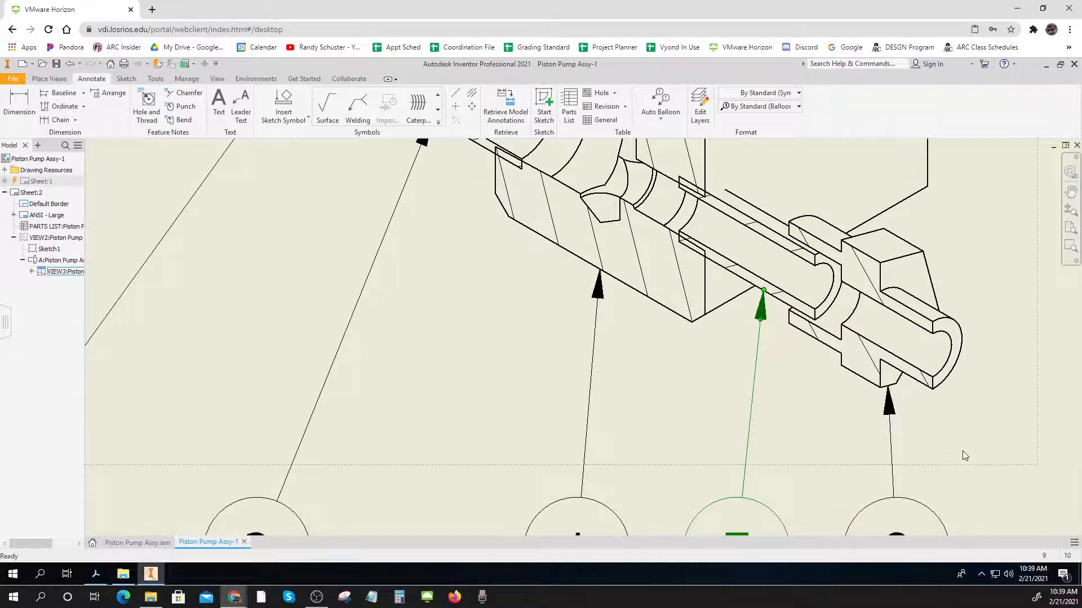
Step: Insert a revision table for the entire drawing with an automatic alphabetic index, placed above the title block against the sheet border
scroll(963, 452, down, 6)
scroll(962, 452, up, 10)
mouse_move(965, 460)
middle_down()
mouse_move(754, 417)
mouse_move(701, 467)
middle_up()
scroll(754, 417, up, 5)
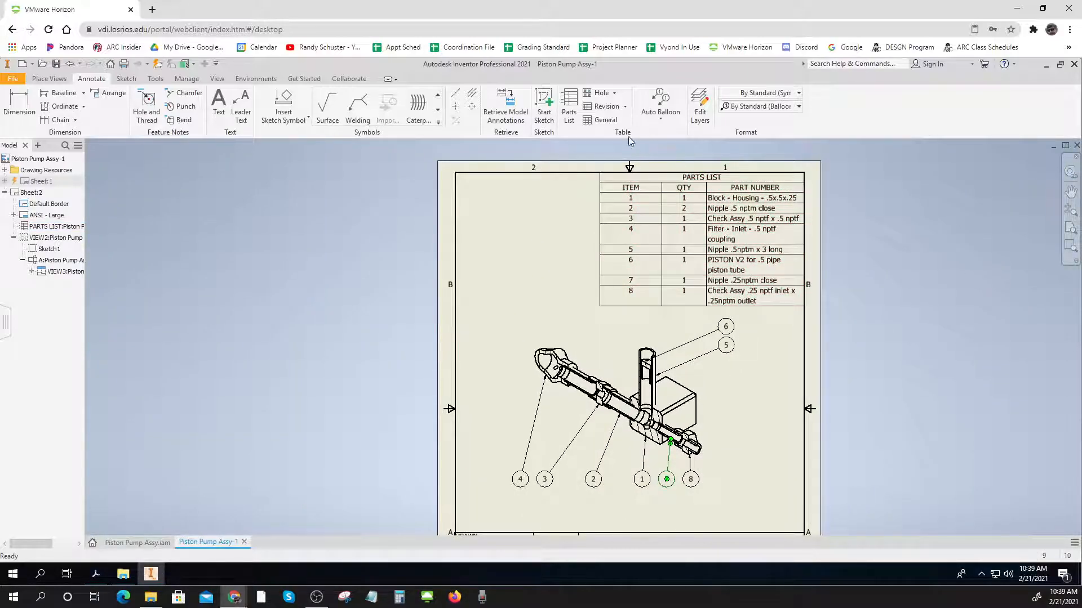
click(604, 106)
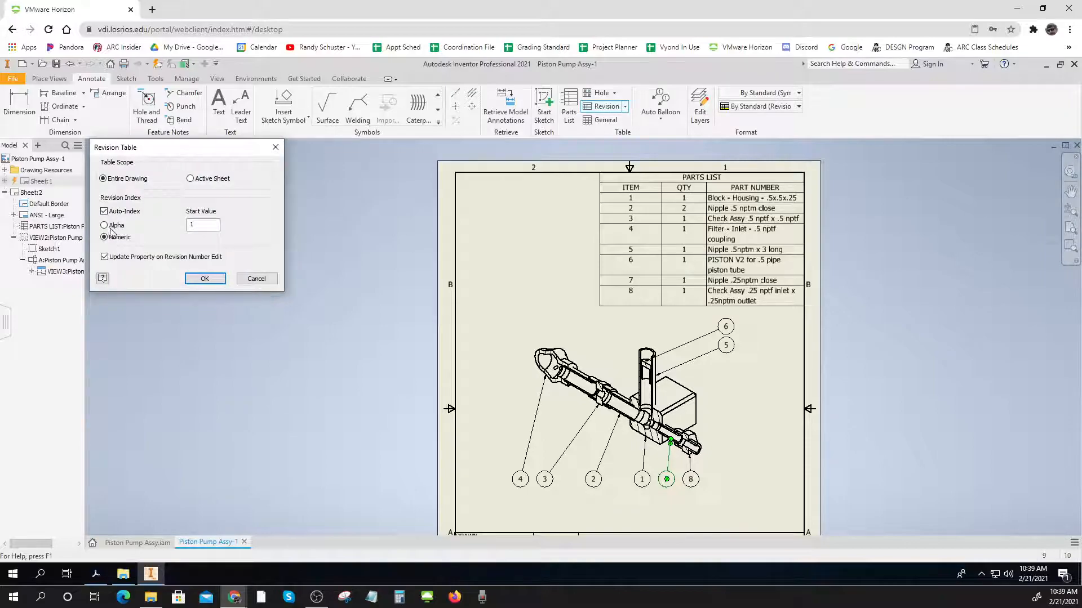
click(204, 278)
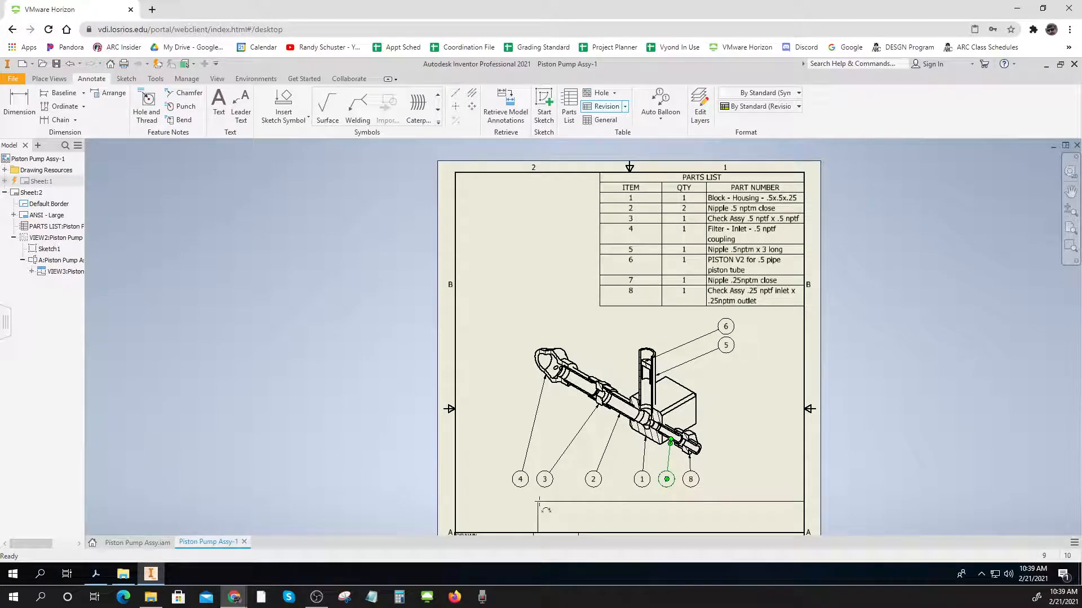
click(540, 503)
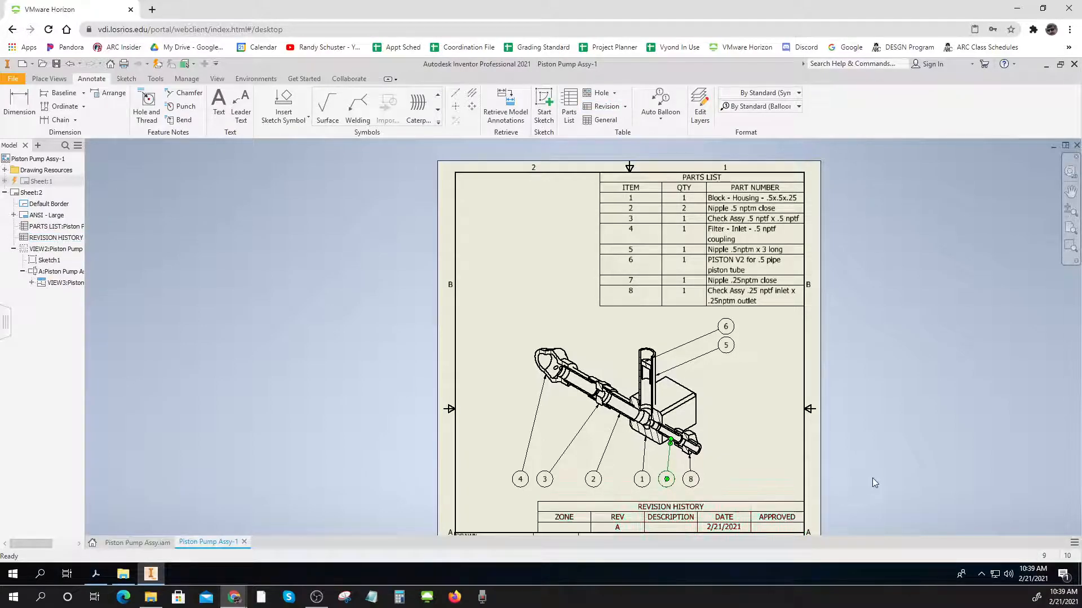
Step: Enter NEW RELEASE as the description of revision A in the revision table
double_click(675, 519)
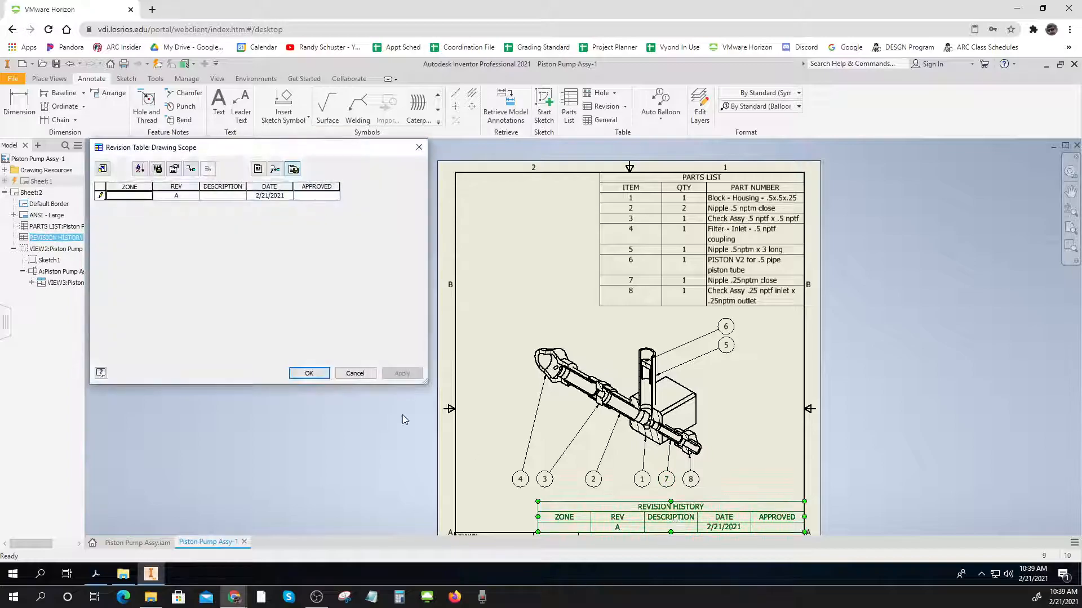
click(233, 196)
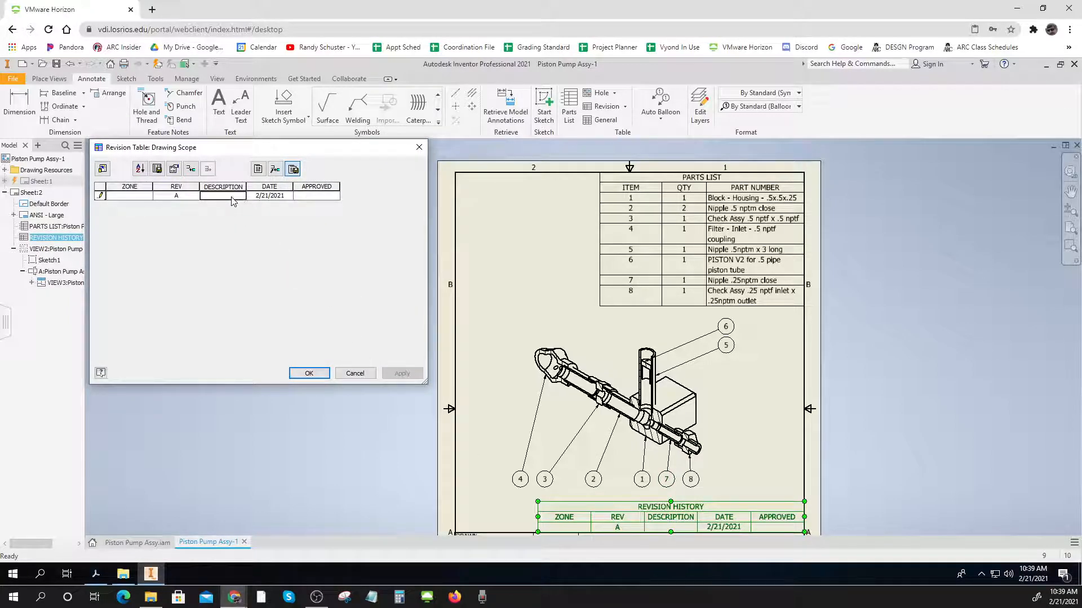
text(NEW REELEA)
key(BackSpace)
key(BackSpace)
key(BackSpace)
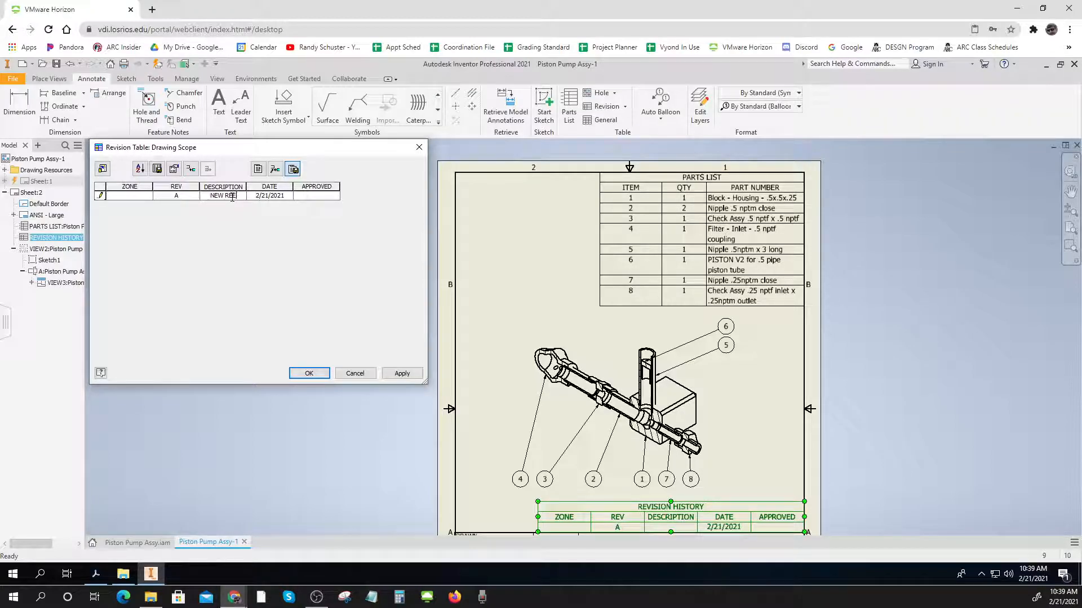
text(LEASE)
click(410, 375)
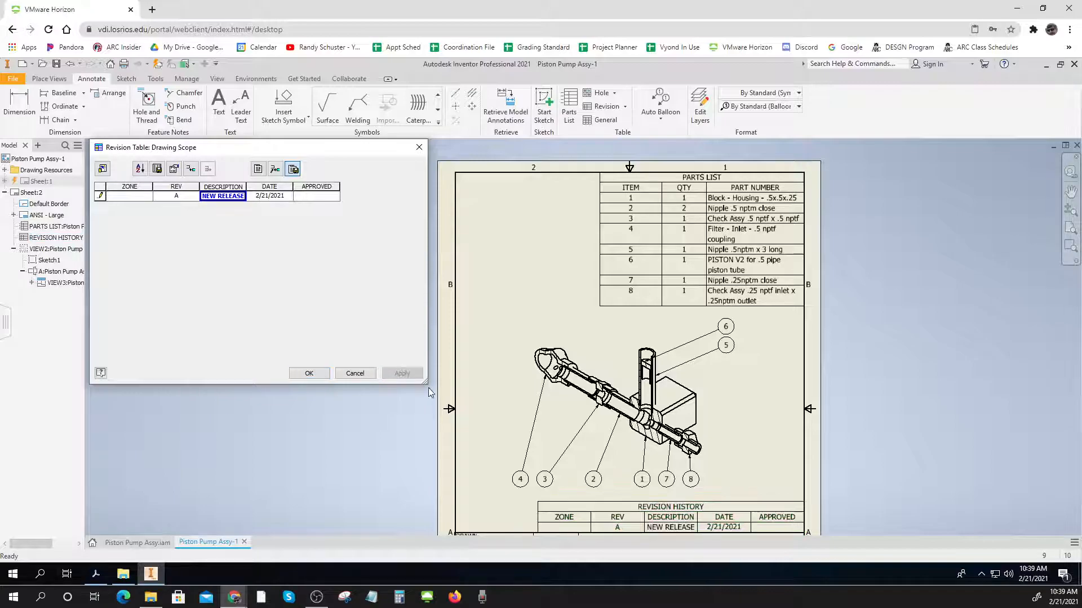
click(310, 374)
Step: In the iProperties behind the title block's field text, set the title to ASSEMBLY DRAWING and the company to DESGN 330
mouse_move(752, 493)
middle_down()
mouse_move(681, 394)
mouse_move(693, 400)
mouse_move(680, 361)
middle_up()
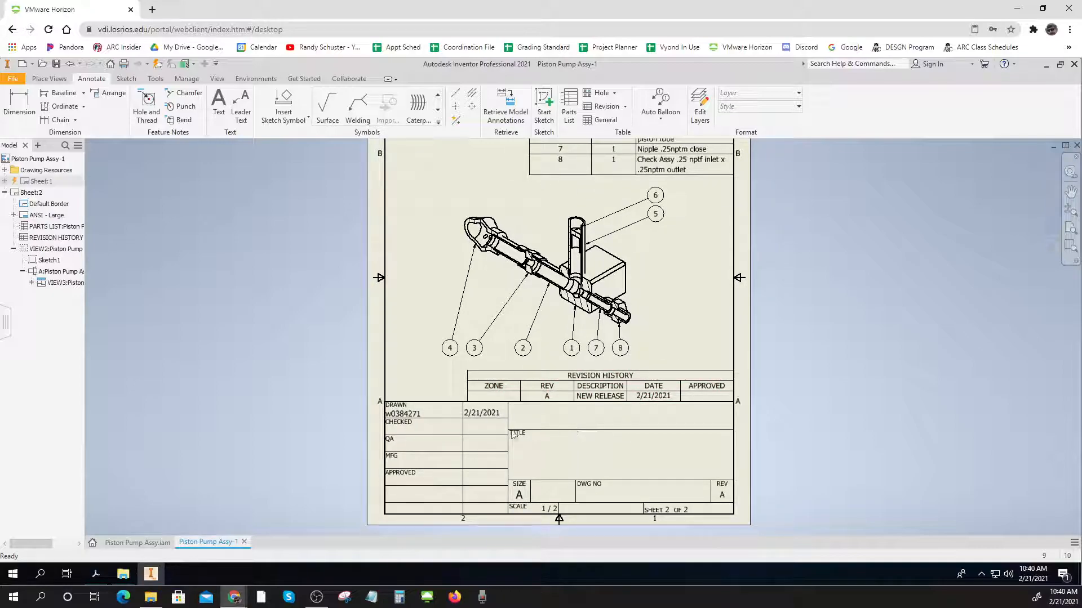
click(13, 215)
click(48, 226)
double_click(48, 227)
click(207, 218)
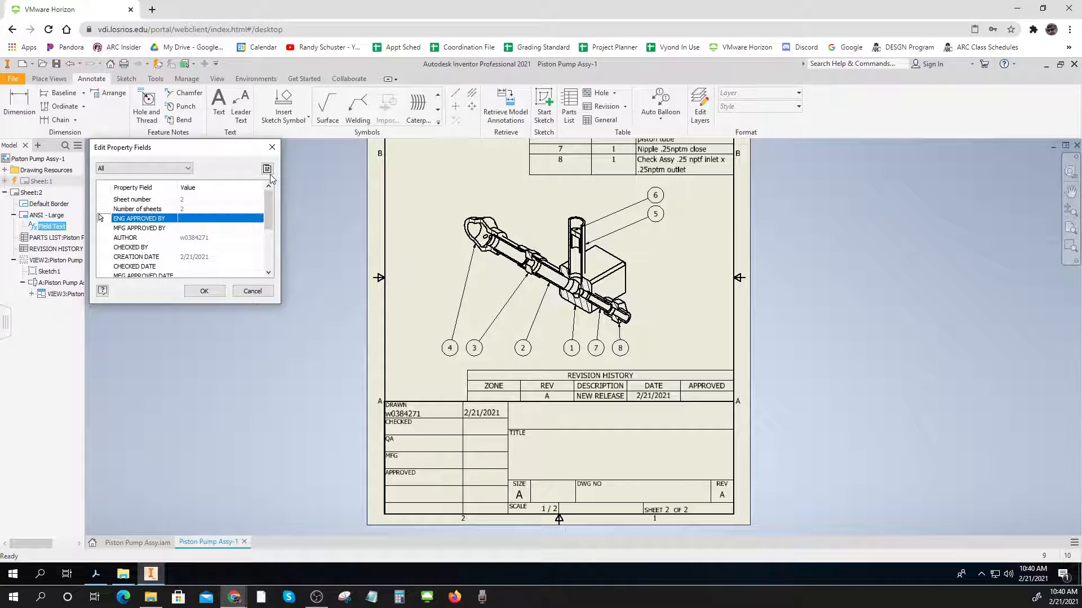
click(267, 169)
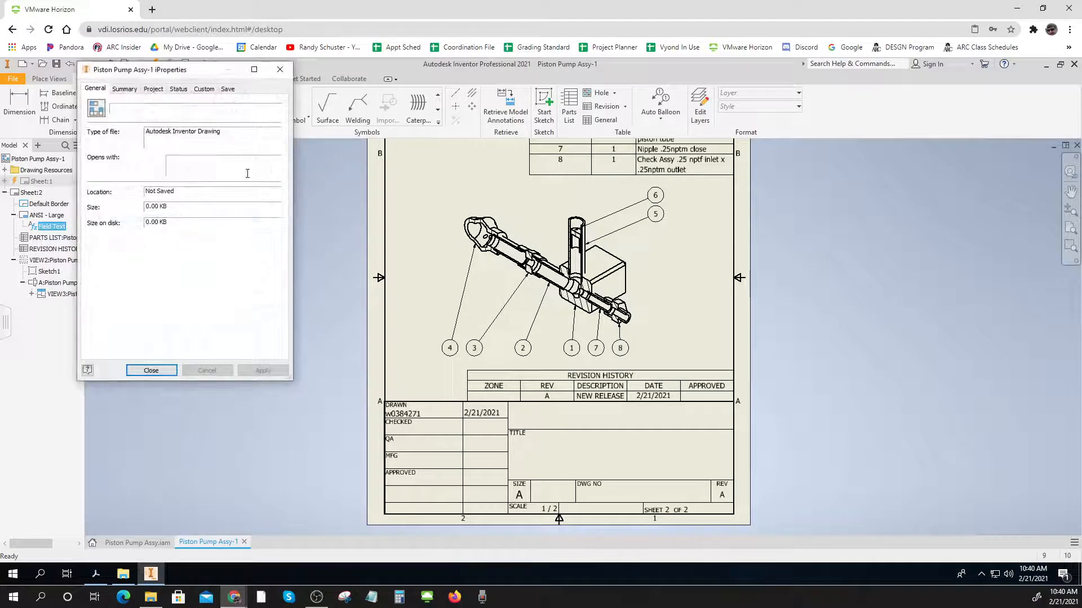
click(124, 88)
click(163, 107)
text(ASSEMBLY DRAWING)
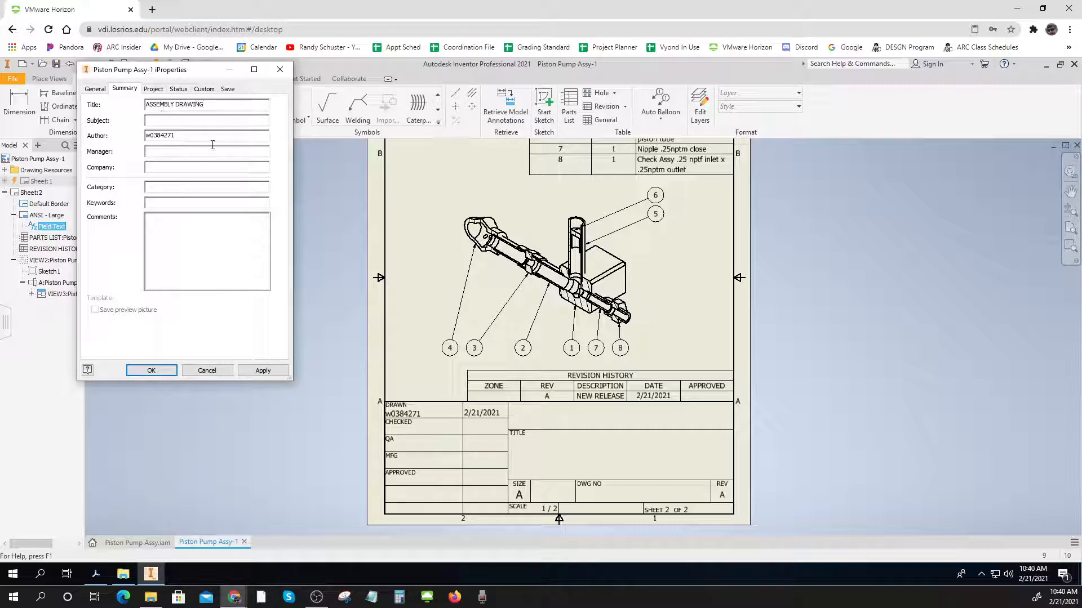
click(152, 168)
text(DESGN 330)
Step: Set the drawing's part number to PISTON PUMP - .45 CUIN and apply the properties to the title block
click(160, 91)
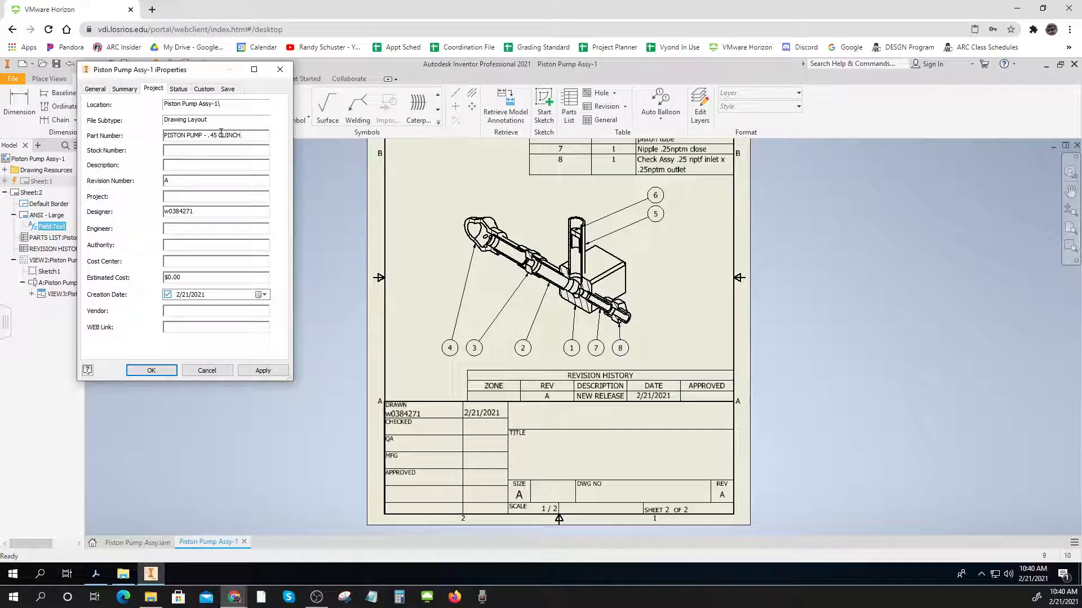
click(272, 371)
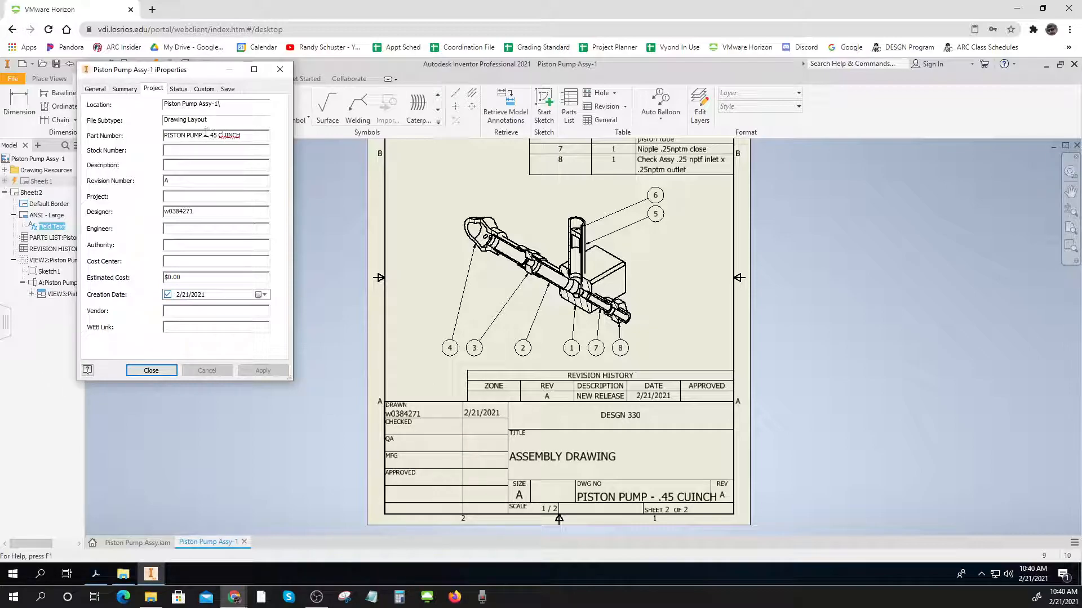
click(243, 136)
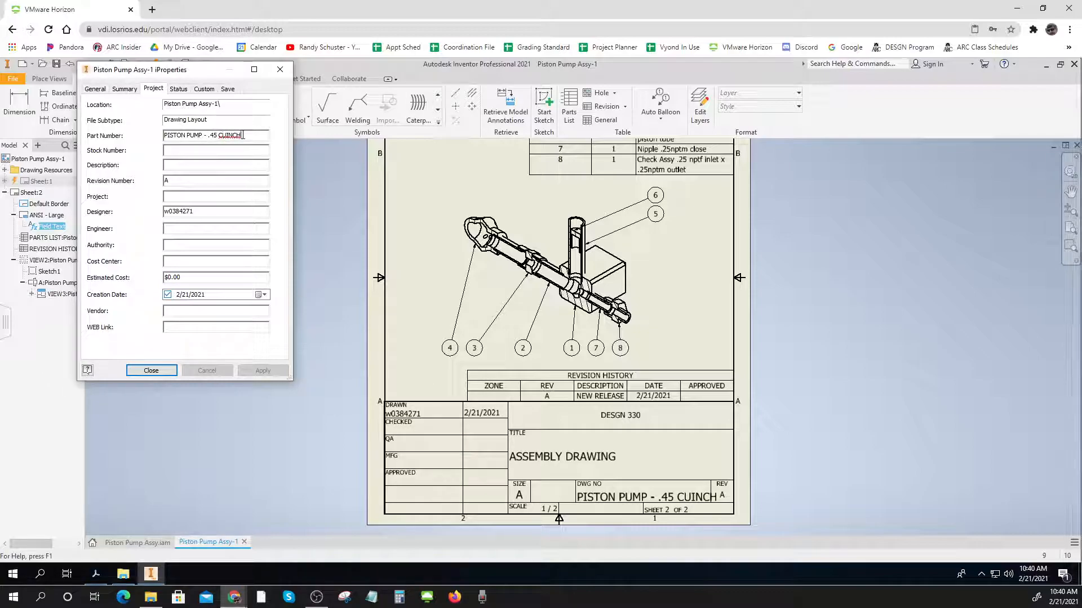
key(BackSpace)
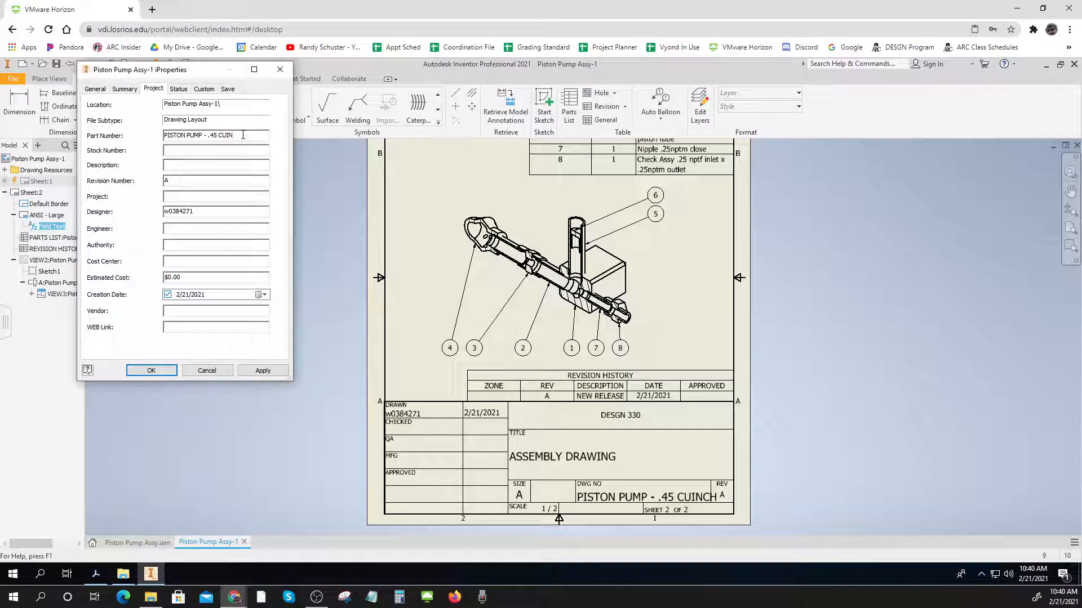
click(261, 370)
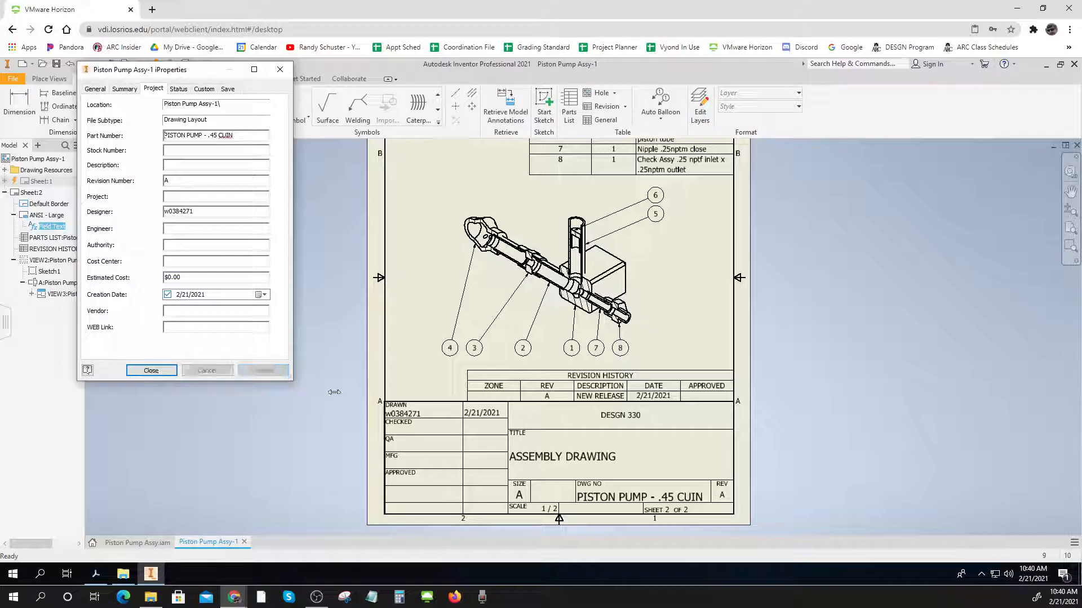
click(150, 371)
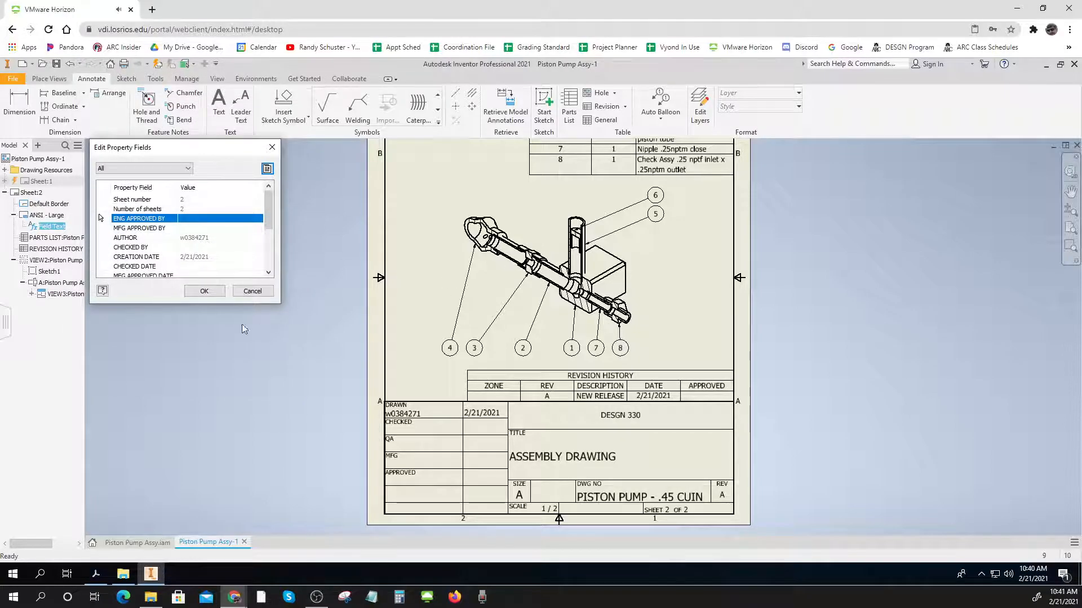
click(204, 290)
Step: Save the drawing as Piston Pump Assy-1 in the Work 2-21-21 folder, replacing the existing file and including its dependent assembly
middle_drag(355, 351, 340, 440)
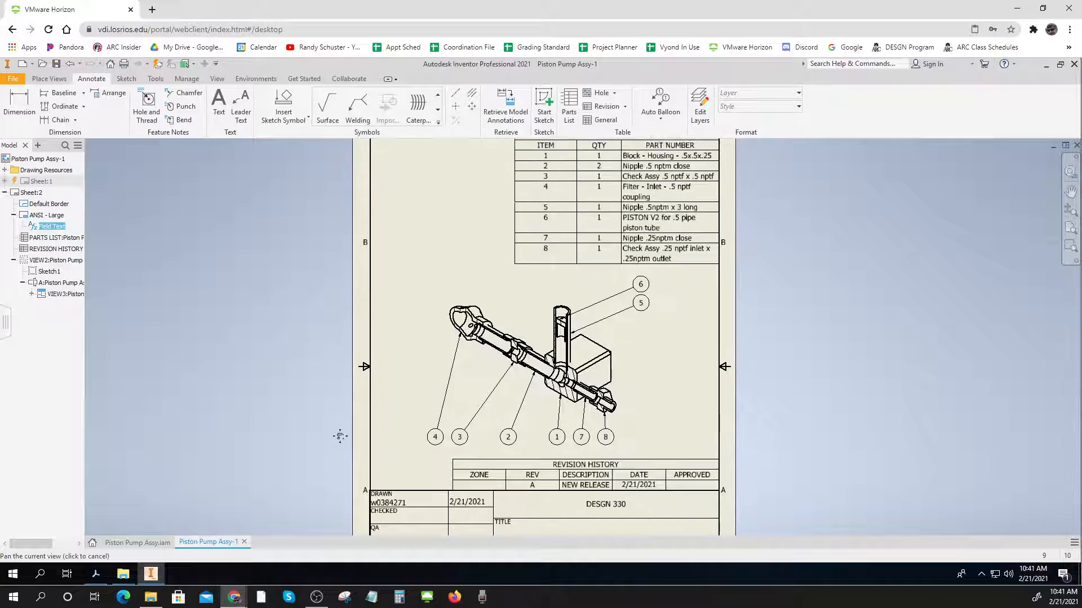
scroll(348, 424, up, 3)
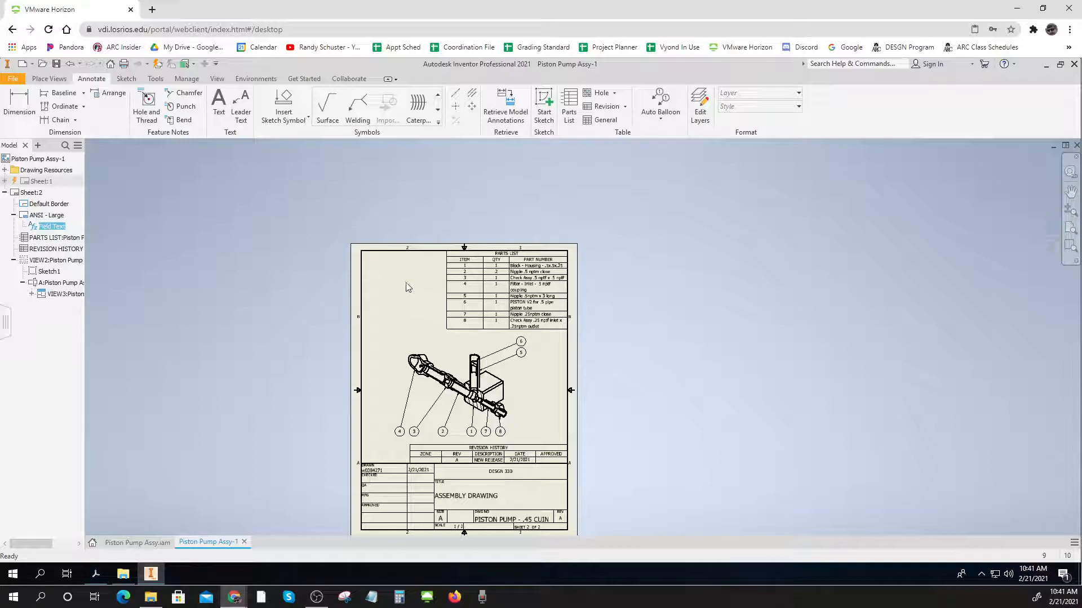
middle_drag(416, 342, 422, 313)
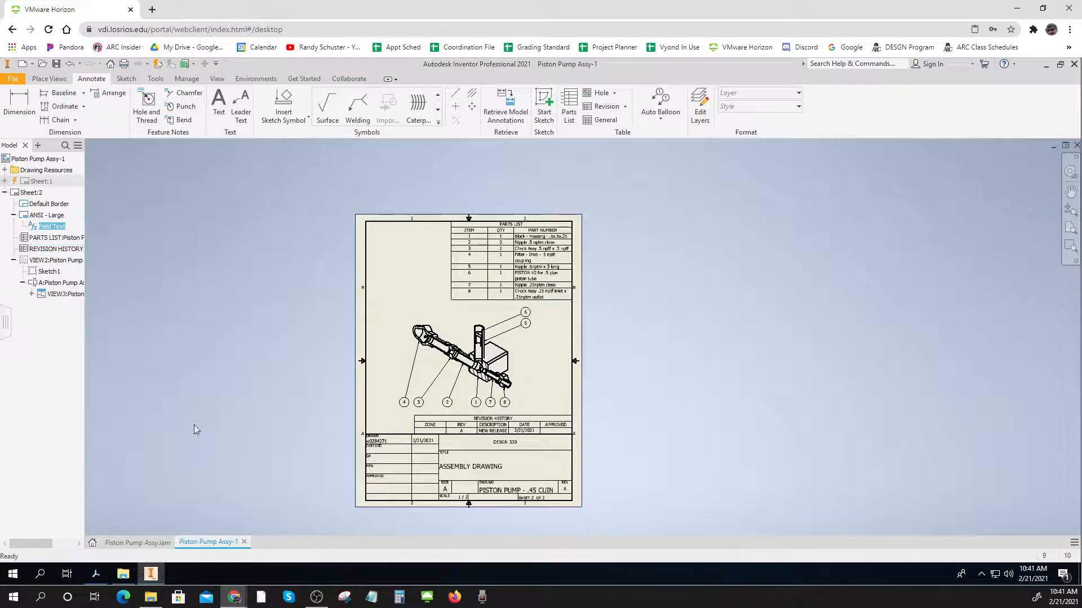
click(56, 64)
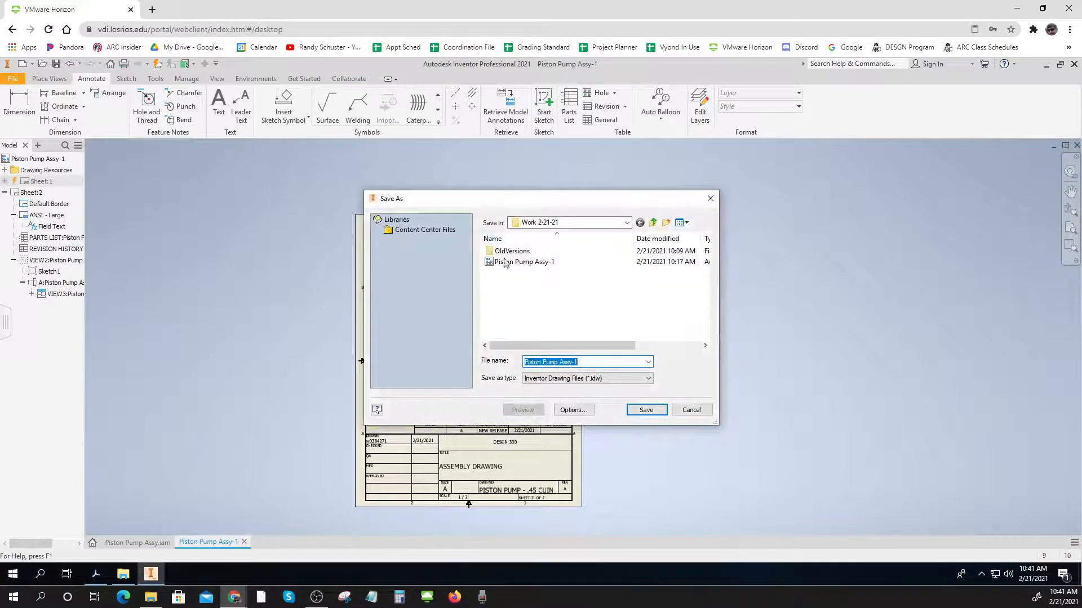
click(645, 410)
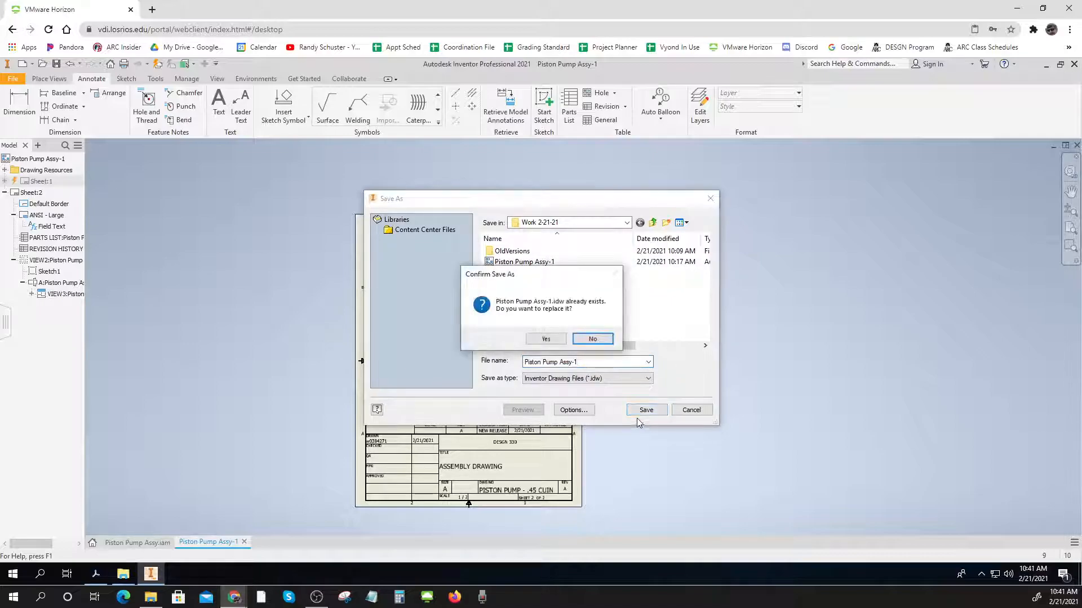
click(554, 339)
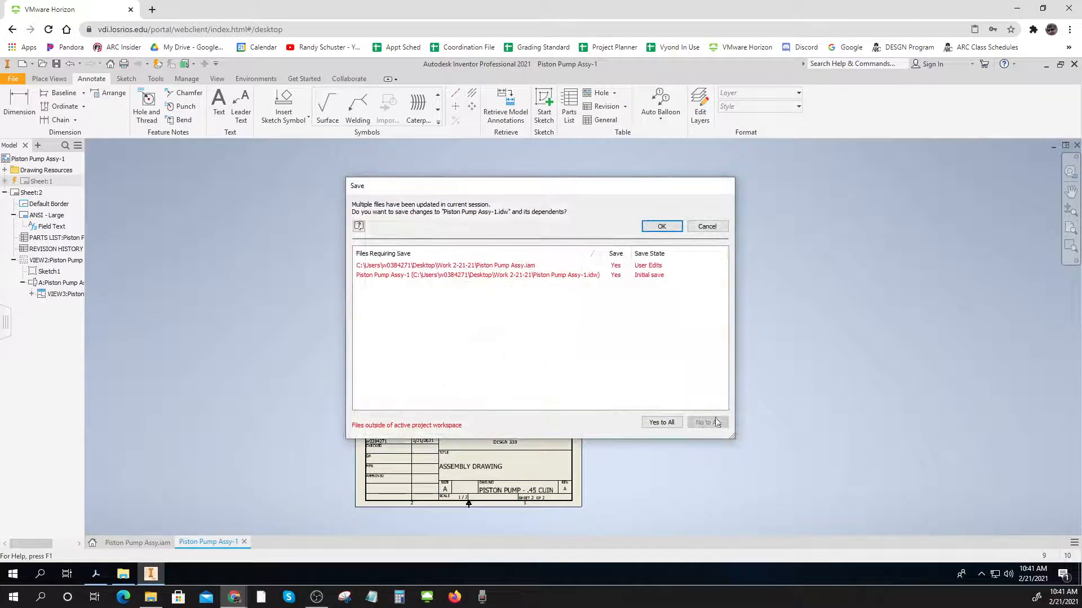
click(662, 226)
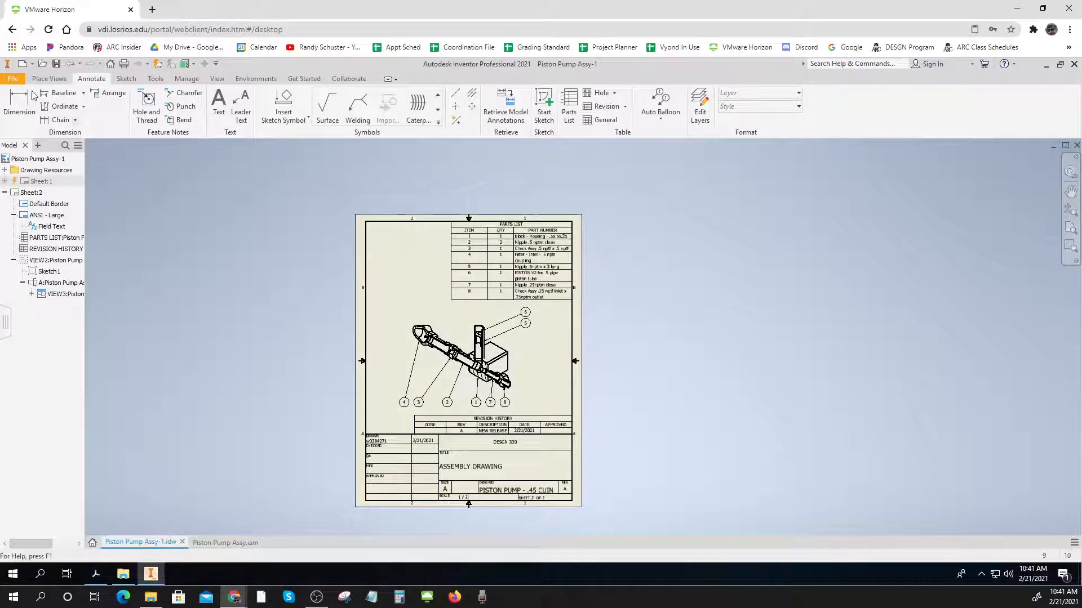
Step: Export the assembly drawing in PDF format
click(13, 80)
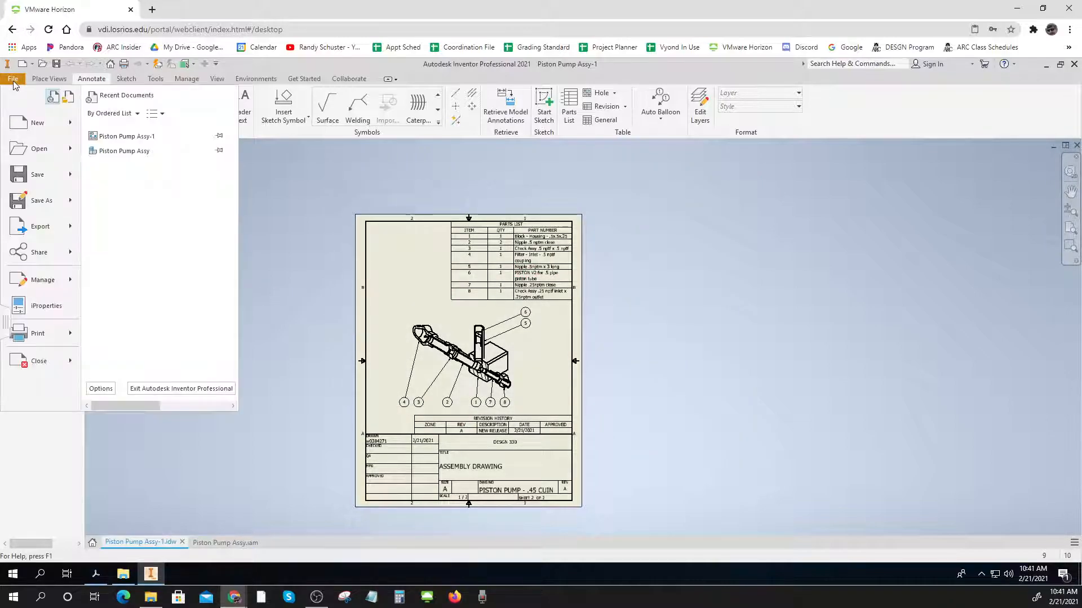
mouse_move(35, 233)
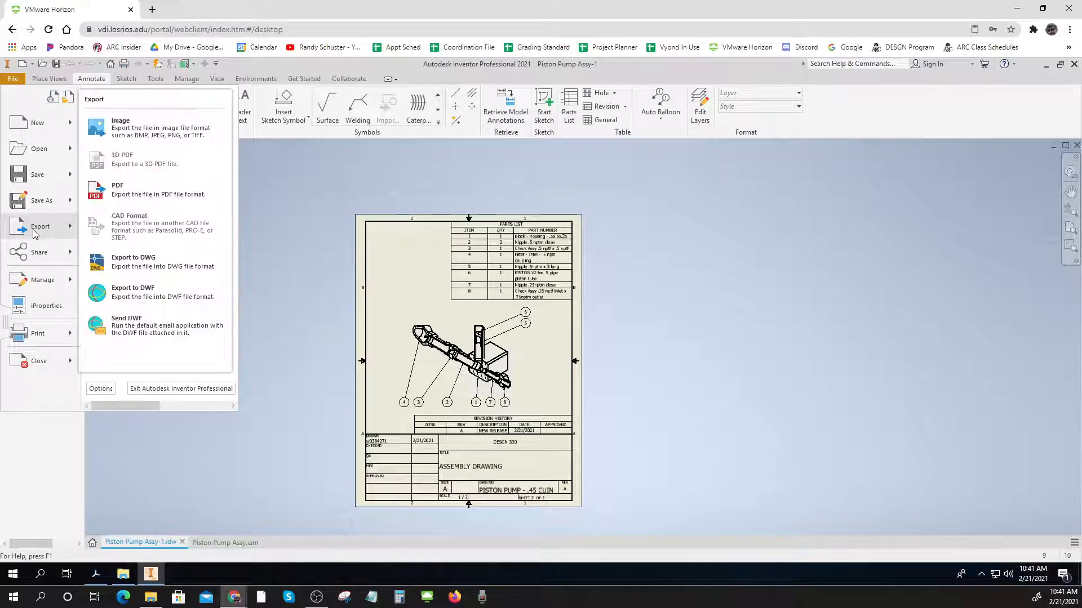
click(131, 192)
click(645, 411)
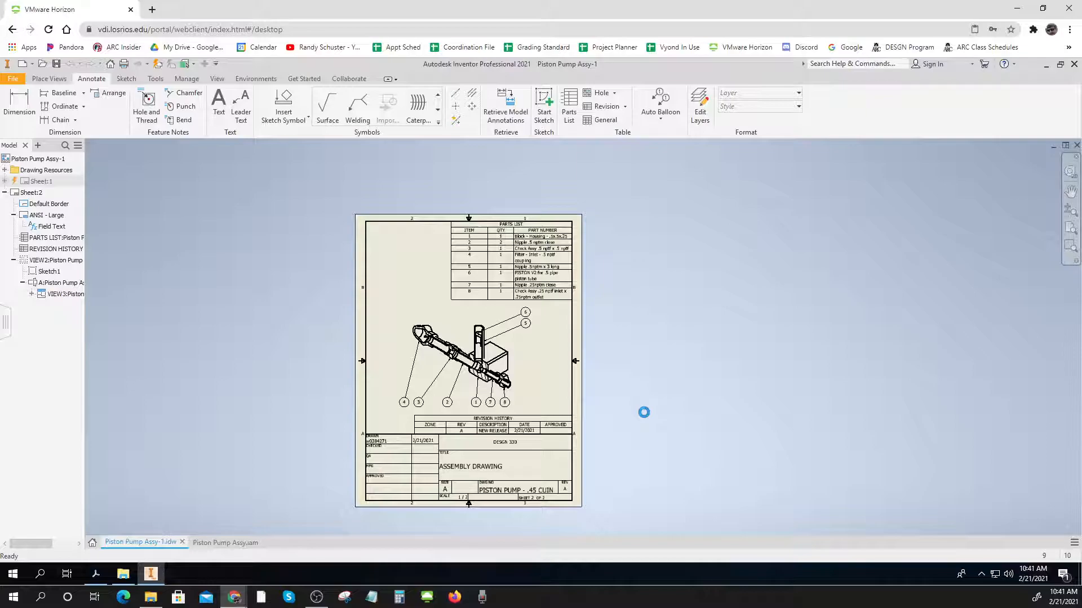